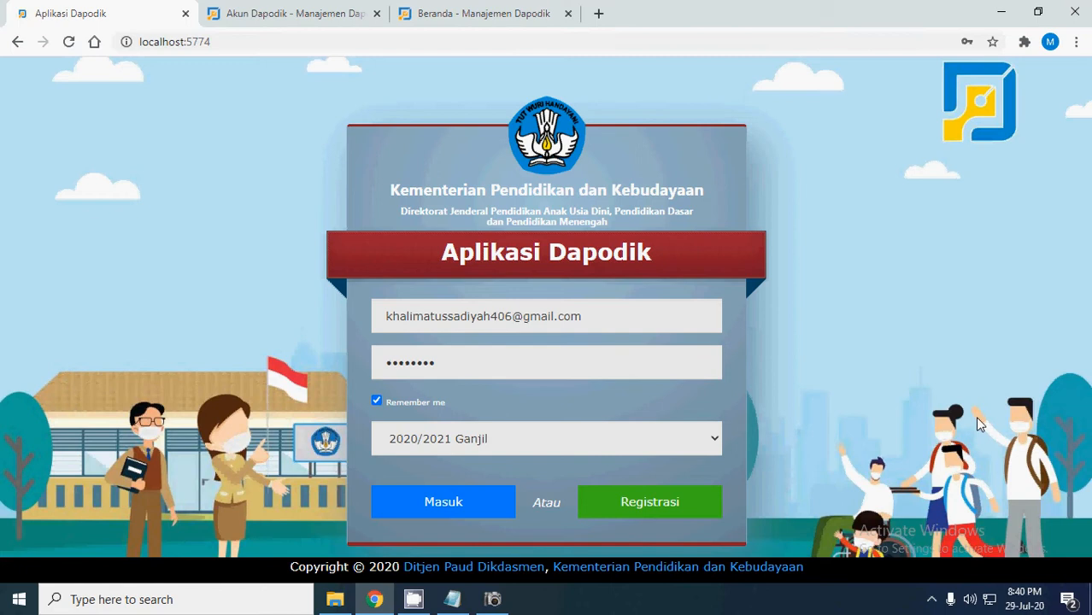
- Sign in to the school operator account for semester 2020/2021 Ganjil
left_click(440, 509)
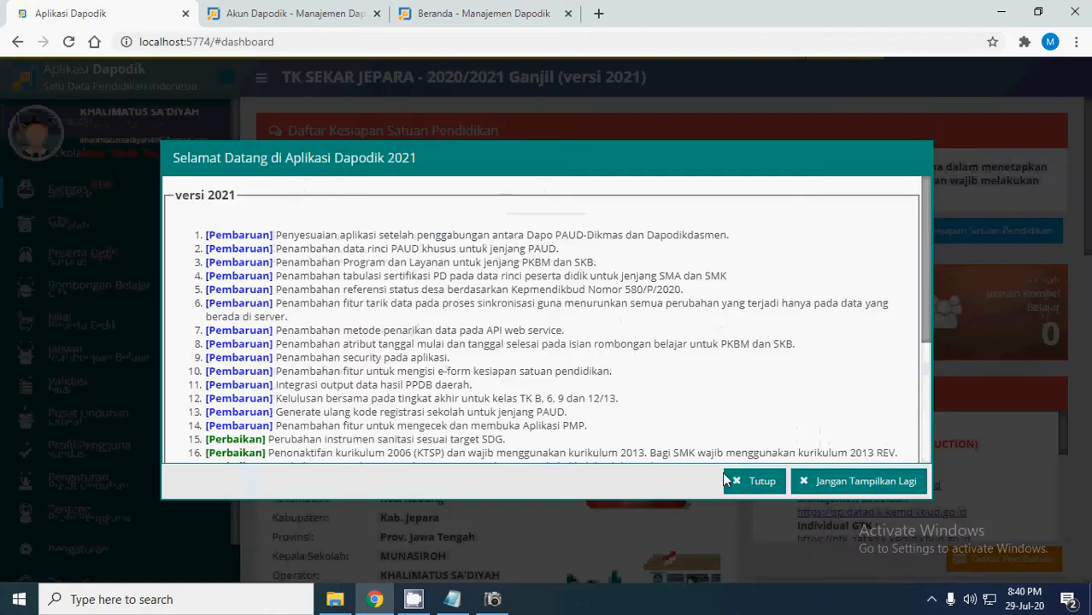
- Dismiss the welcome notice and bring up the GTK Guru teacher list
left_click(725, 481)
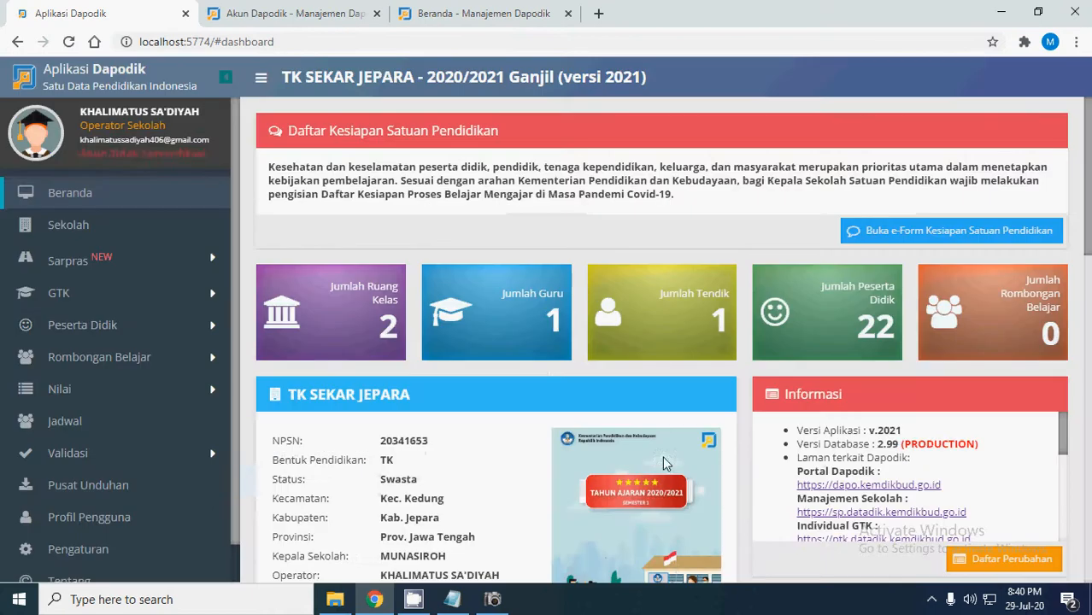
left_click(103, 293)
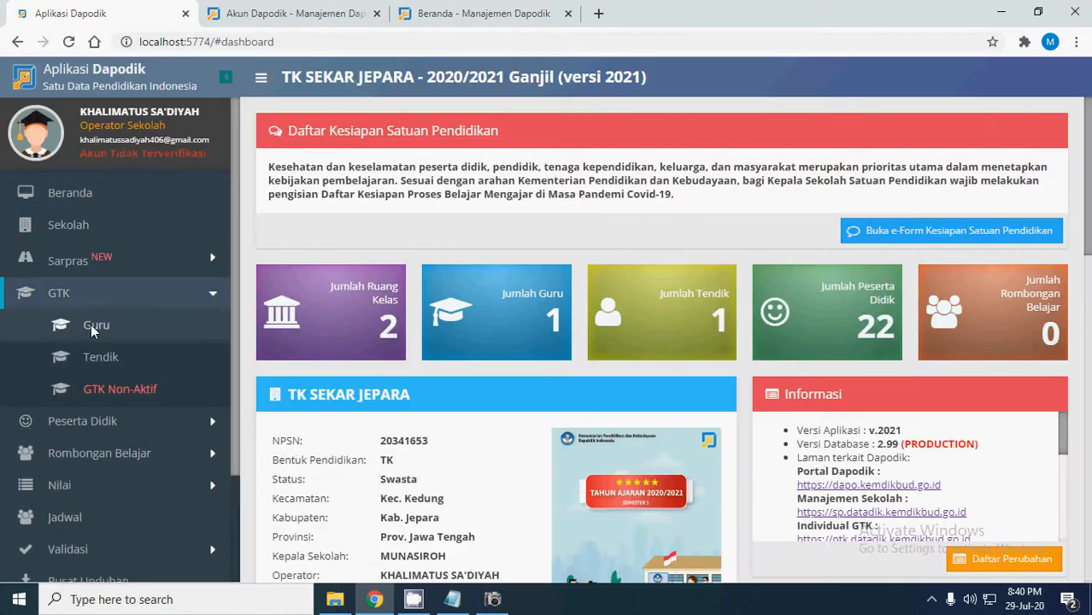
left_click(92, 324)
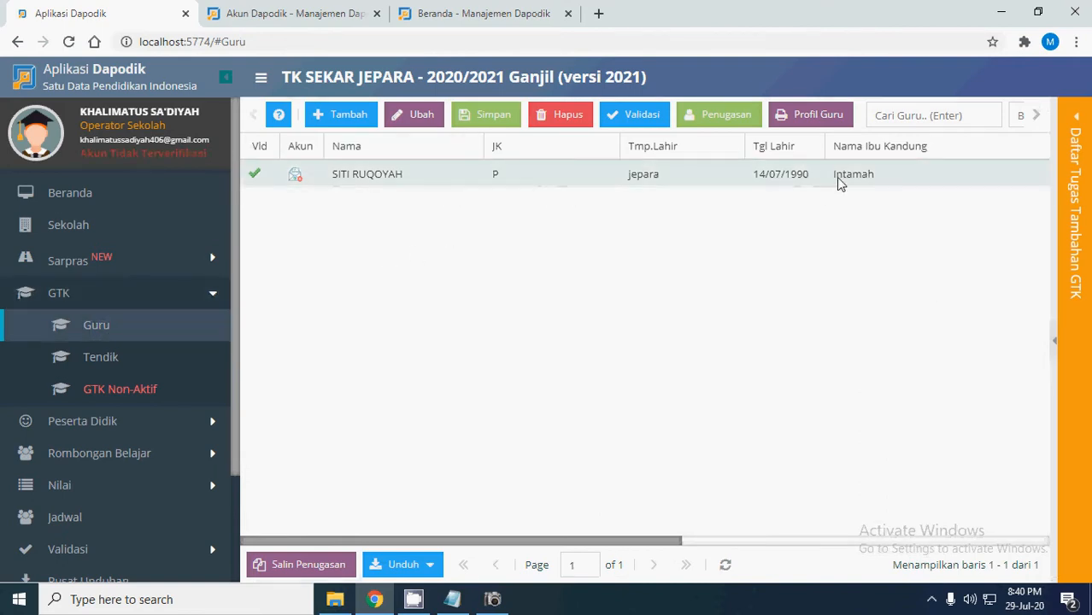
- View the teacher's record in the Edit GTK form, then close it and collapse GTK
left_click(349, 180)
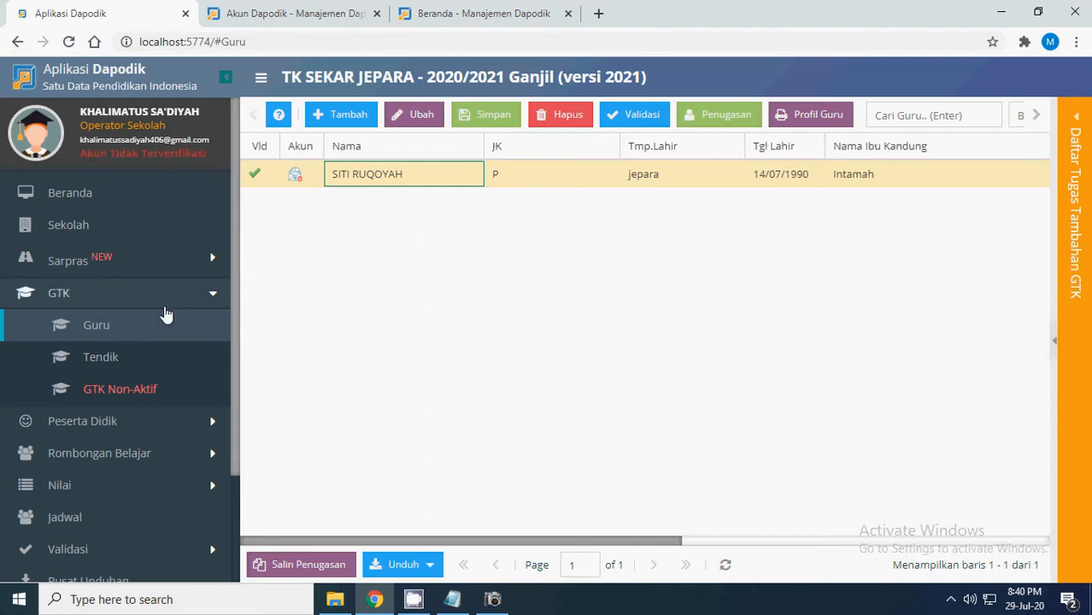
left_click(415, 117)
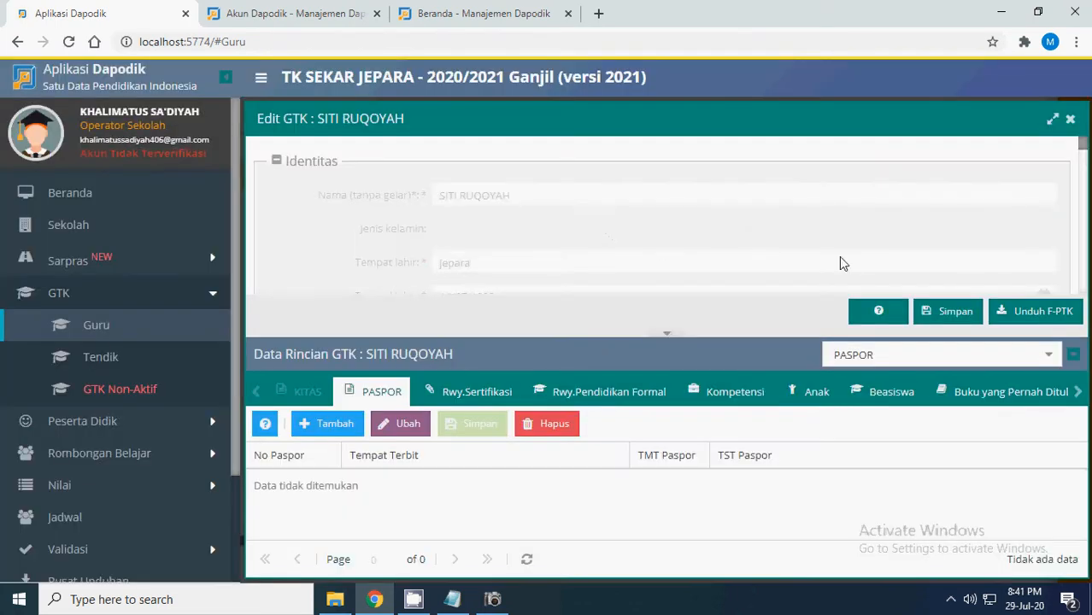
left_click(1070, 119)
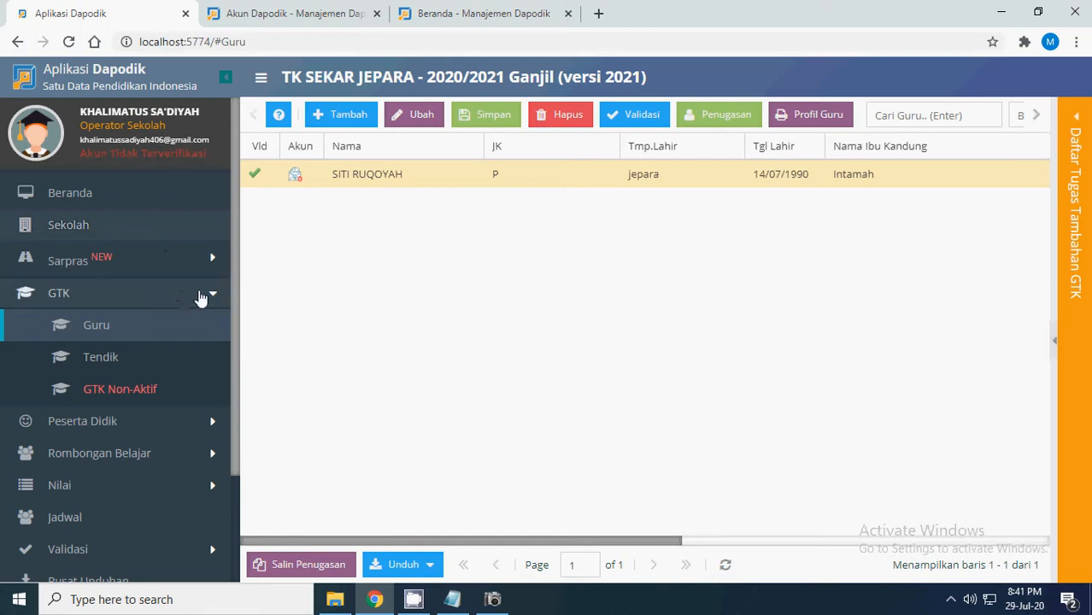
left_click(136, 299)
- Look over Profil Pengguna, then start Tukar Akses Pengguna from Pengaturan to get the registration-code prompt
scroll(128, 304, "down", 1)
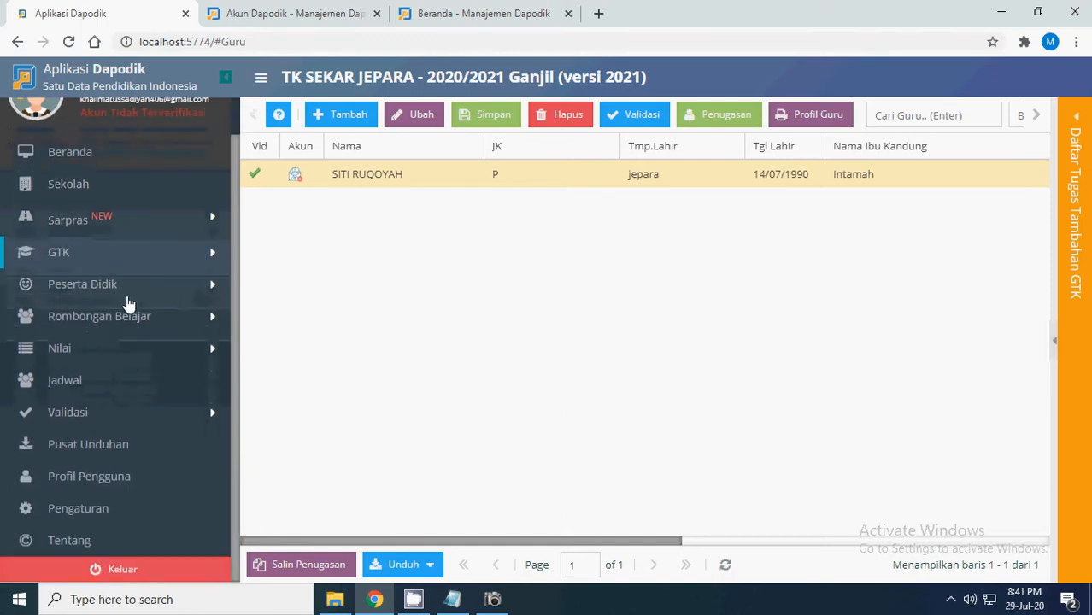
left_click(90, 512)
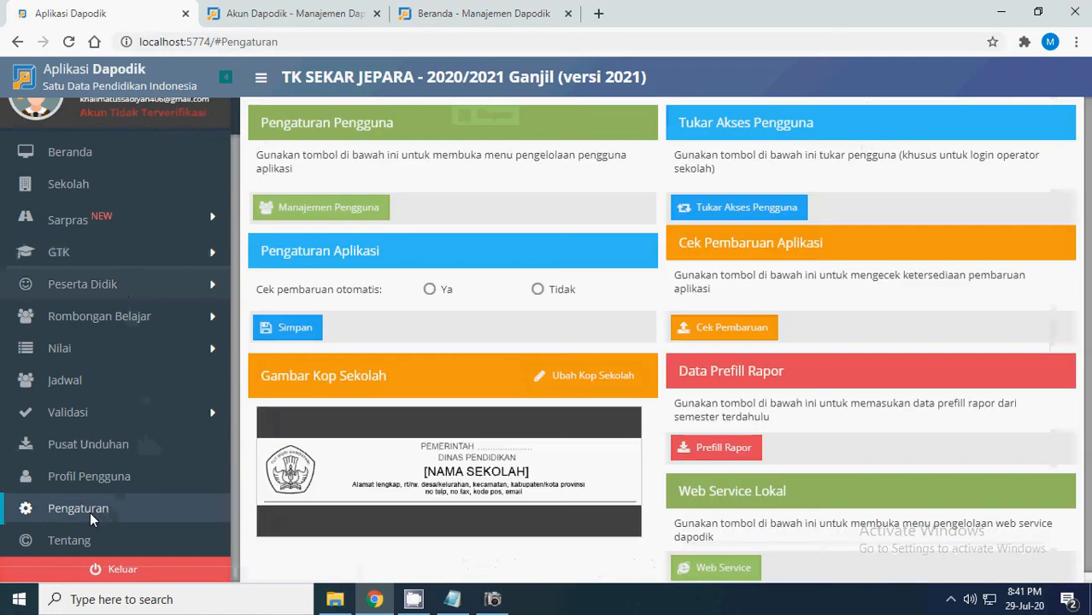
left_click(96, 482)
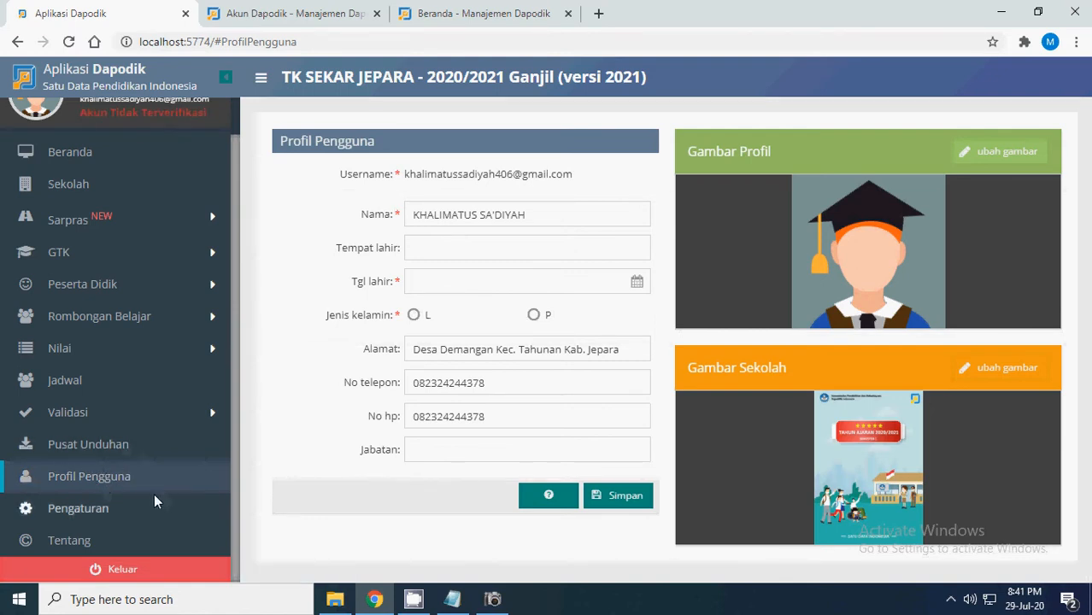
left_click(449, 249)
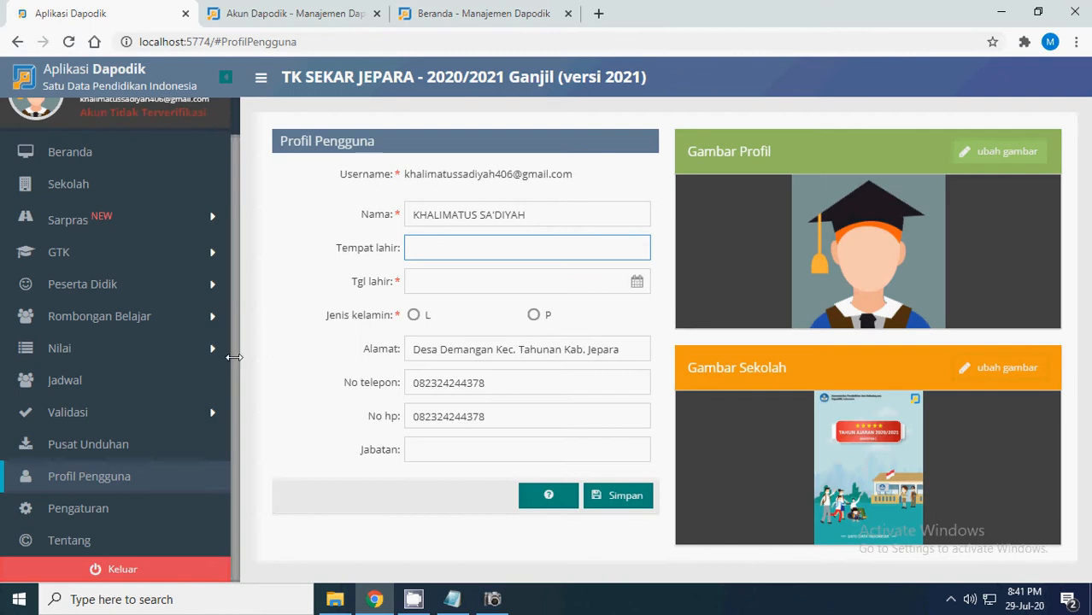
left_click(94, 510)
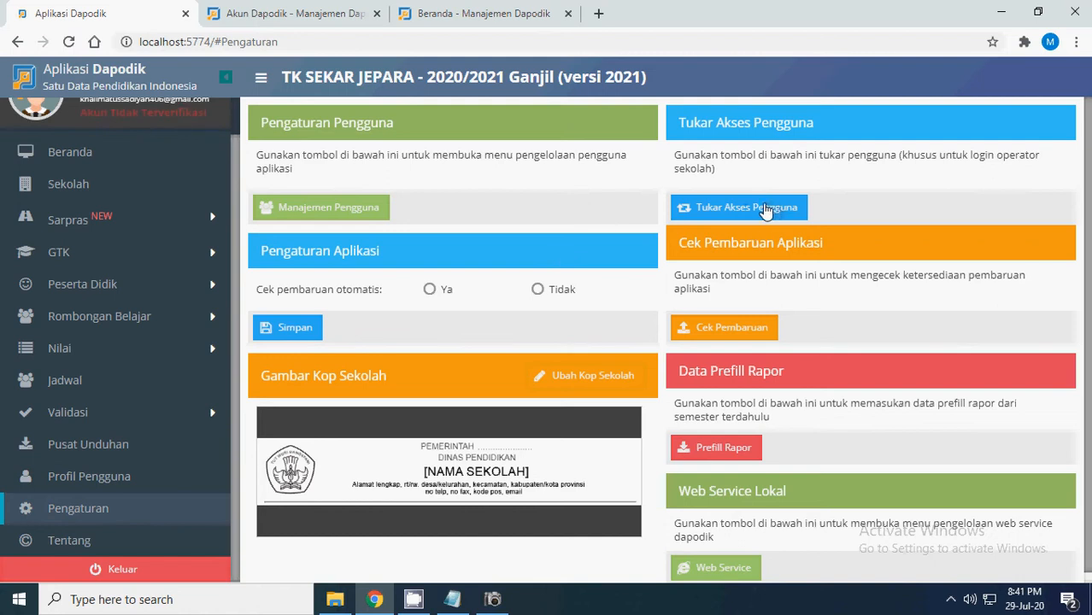
left_click(731, 210)
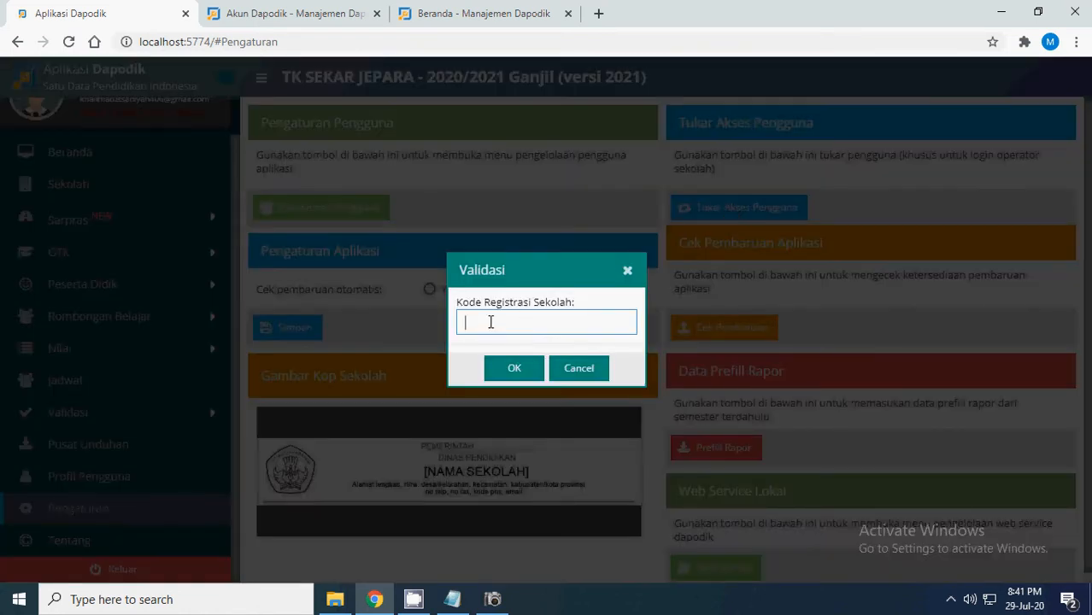
- Enter the registration code, choose the head teacher's GTK account and switch to it
left_click(515, 370)
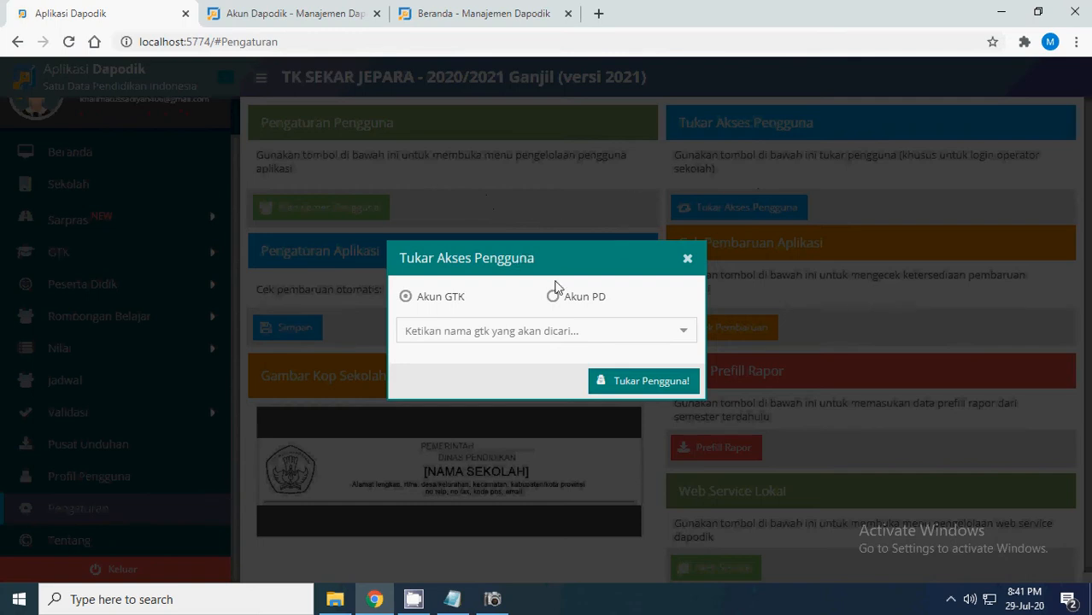
left_click(686, 335)
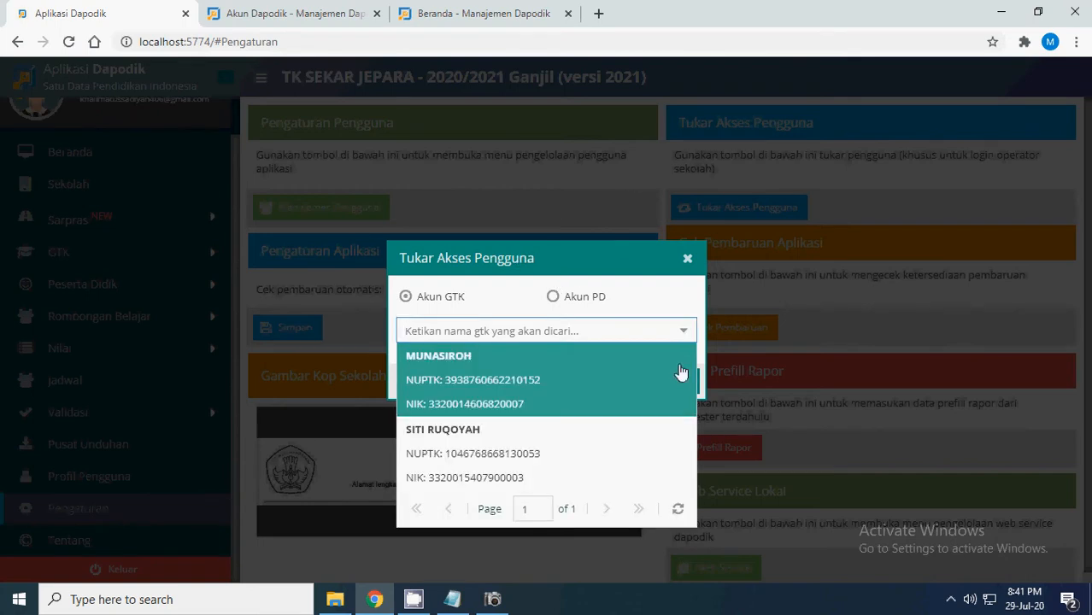
left_click(673, 306)
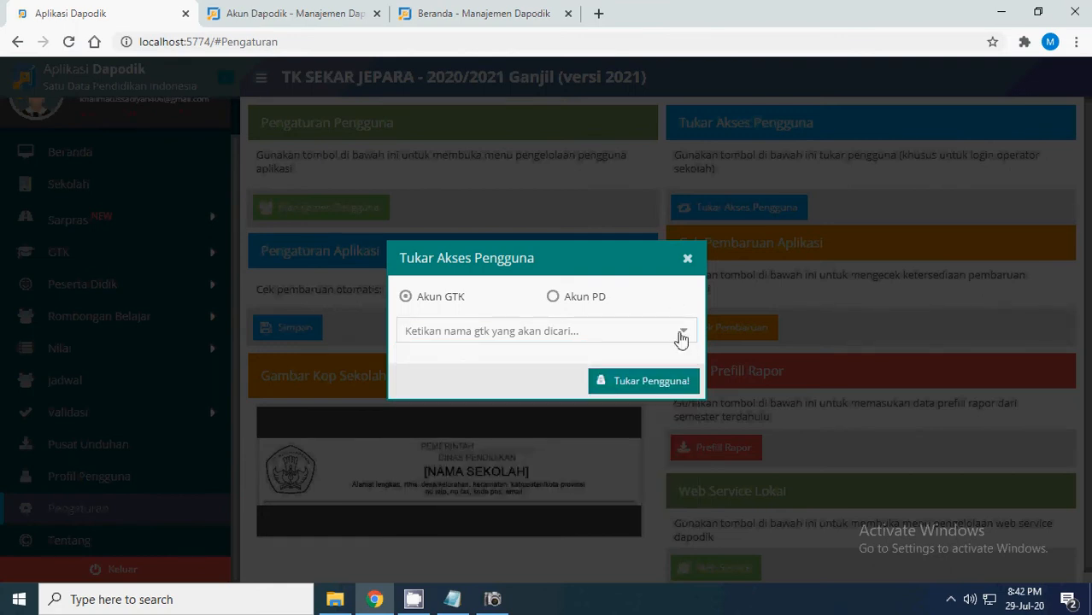
left_click(681, 333)
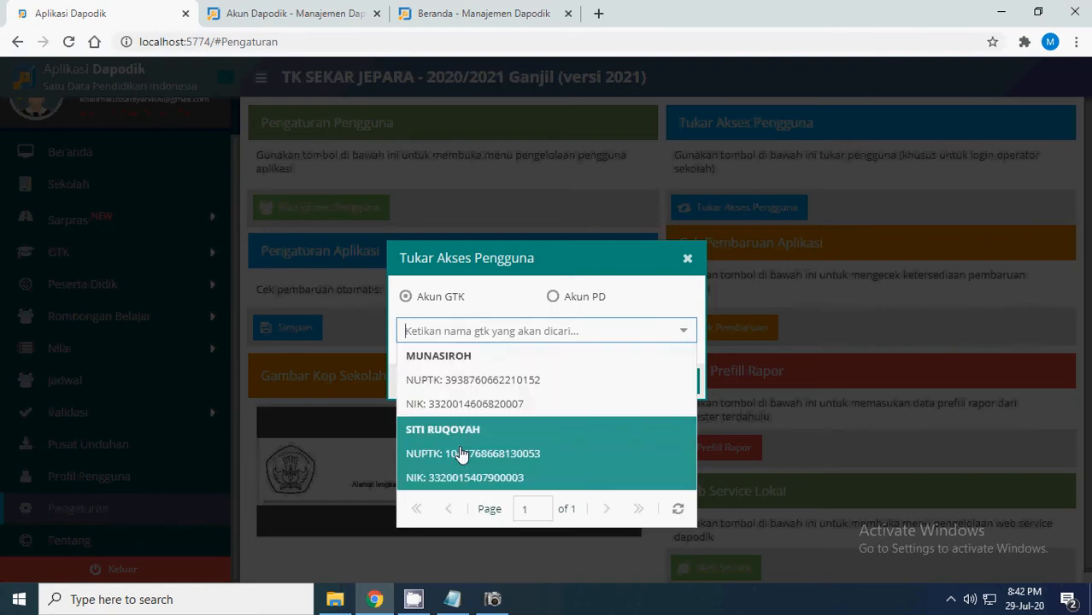
left_click(454, 381)
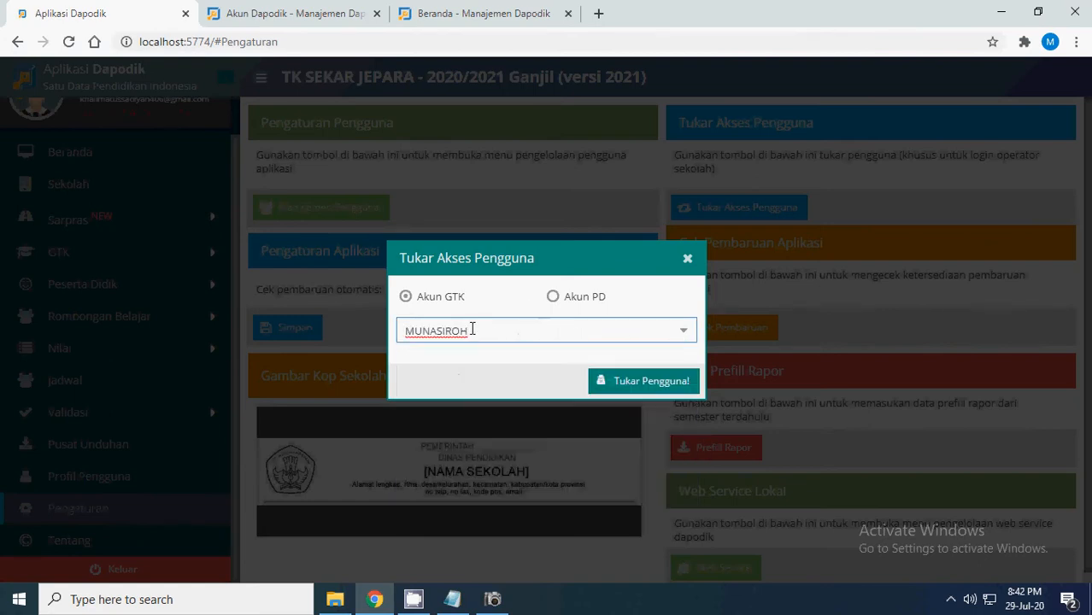
left_click(637, 382)
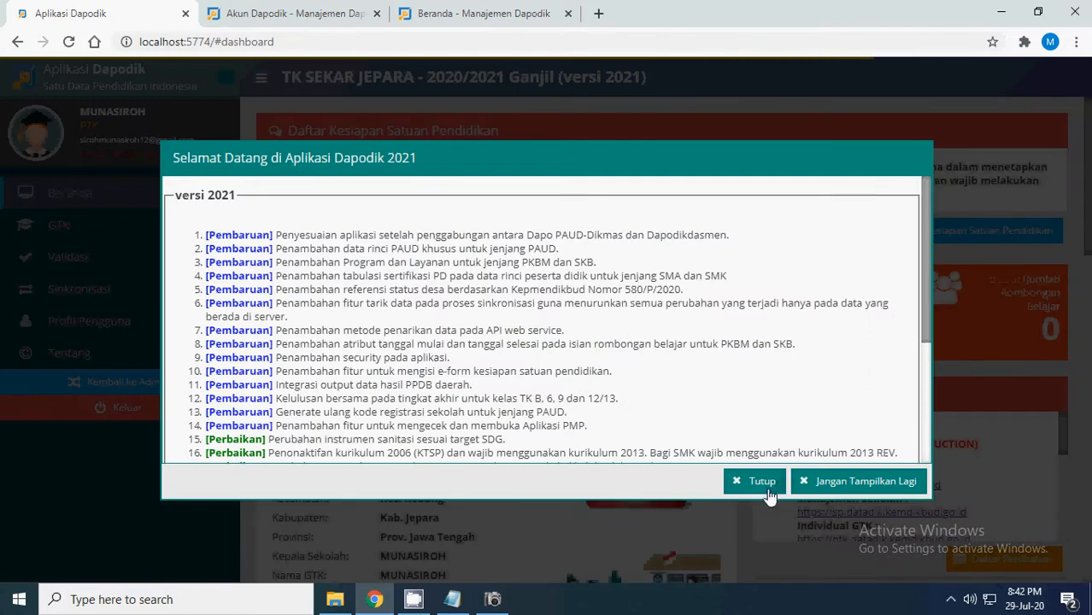
- Dismiss the welcome notice and briefly browse the GTK and Validasi sidebar sections
left_click(762, 485)
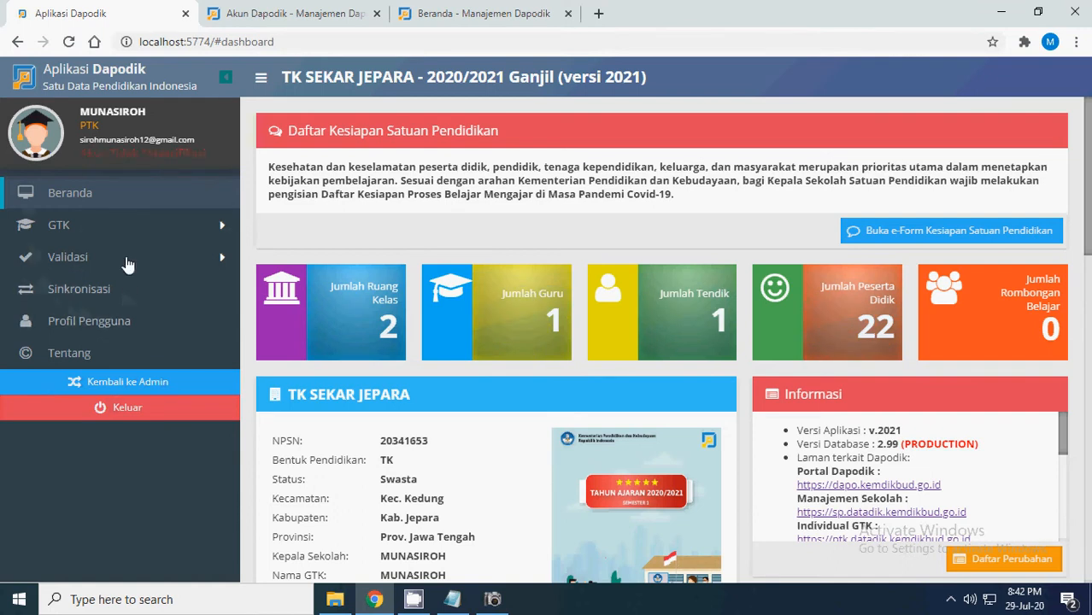
left_click(103, 226)
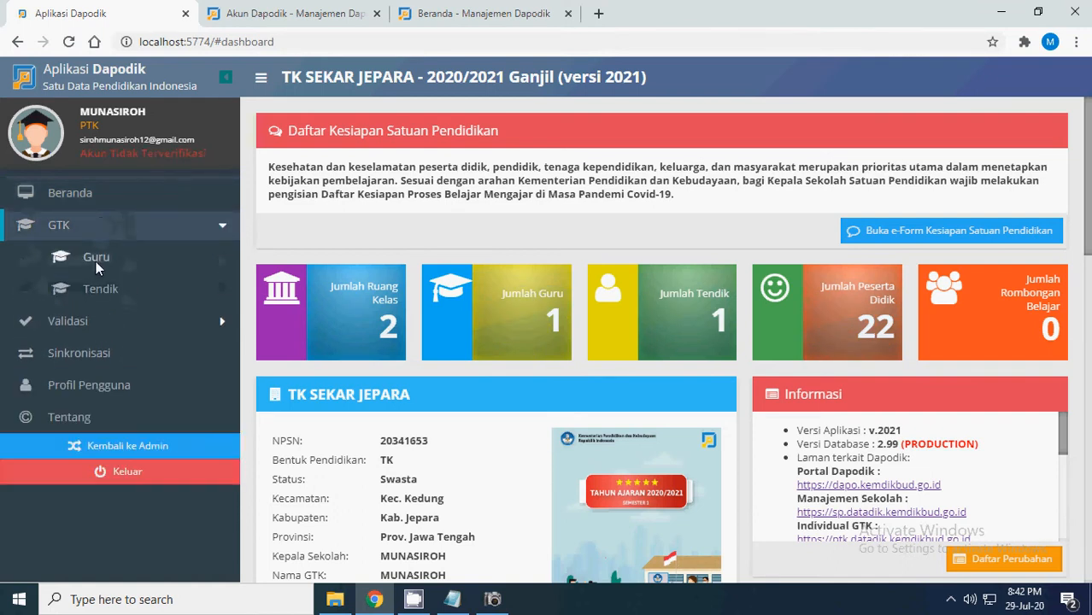
left_click(96, 323)
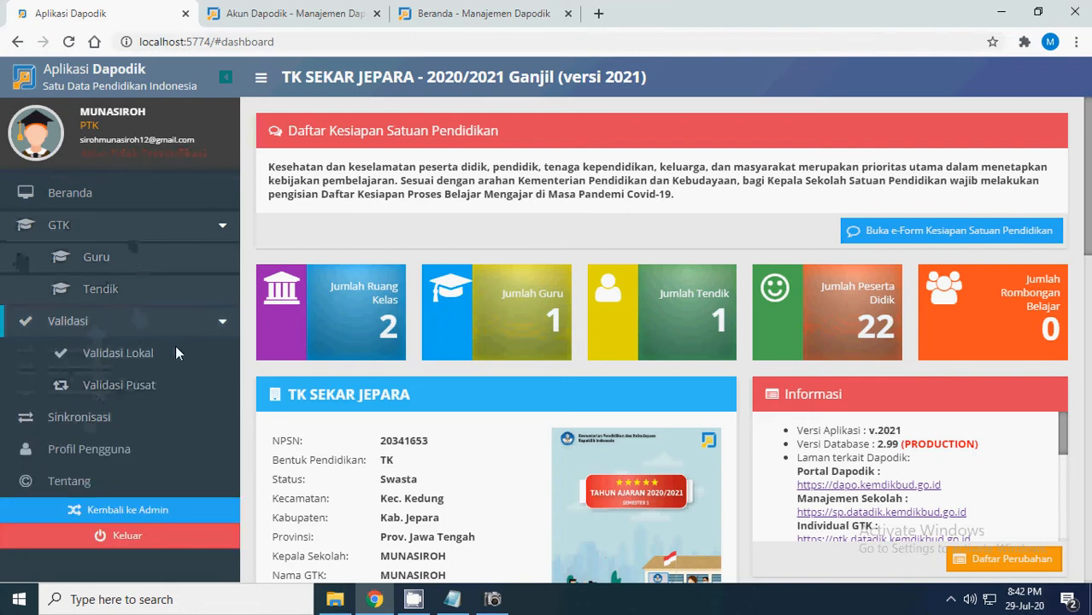
left_click(214, 321)
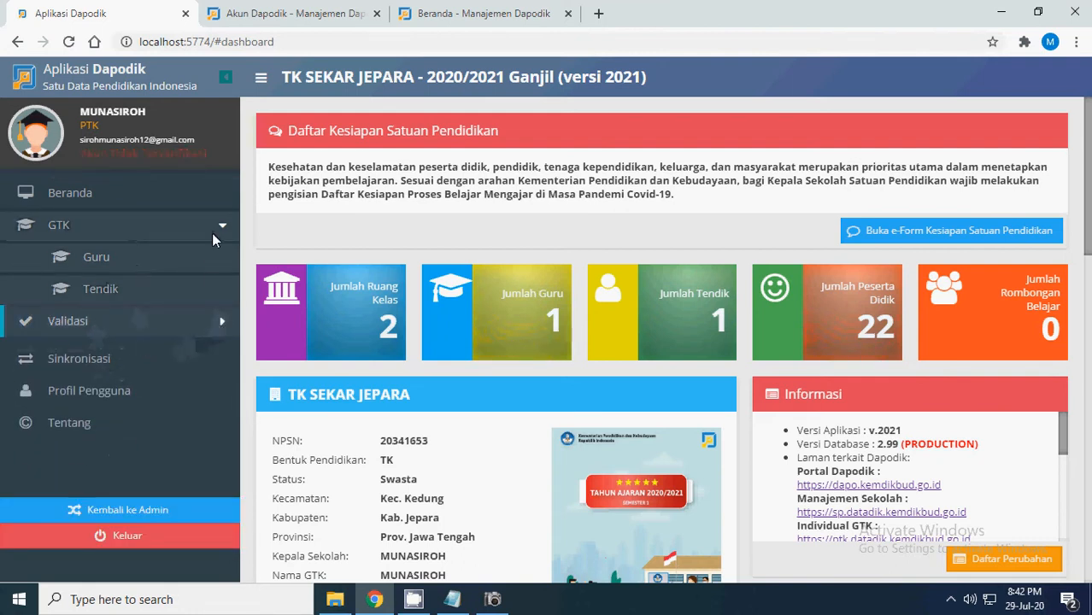
left_click(218, 229)
- Return to the admin account with the school registration code and acknowledge the success
left_click(128, 387)
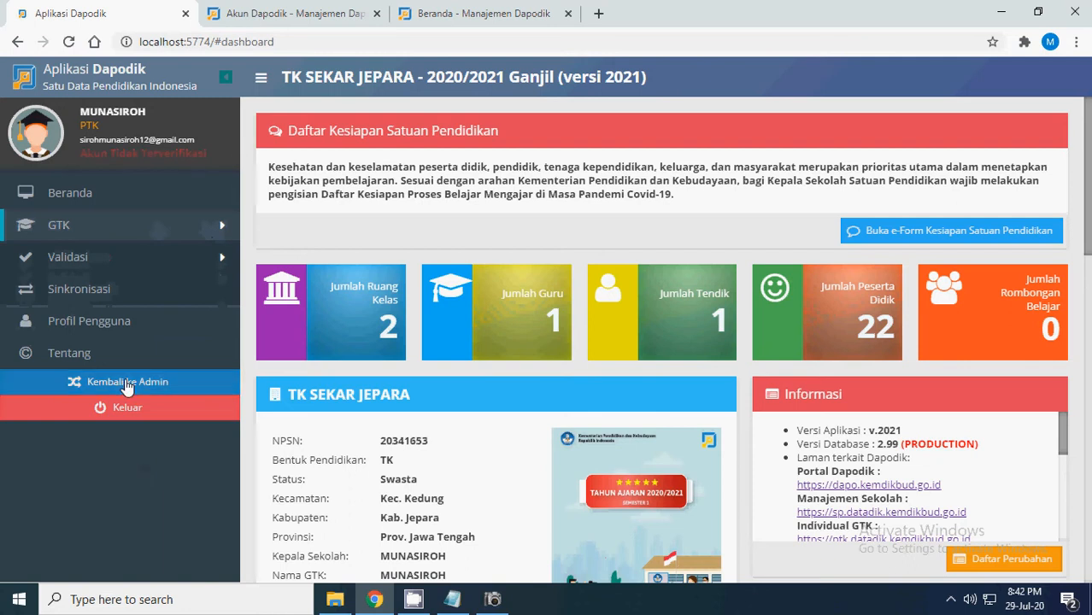
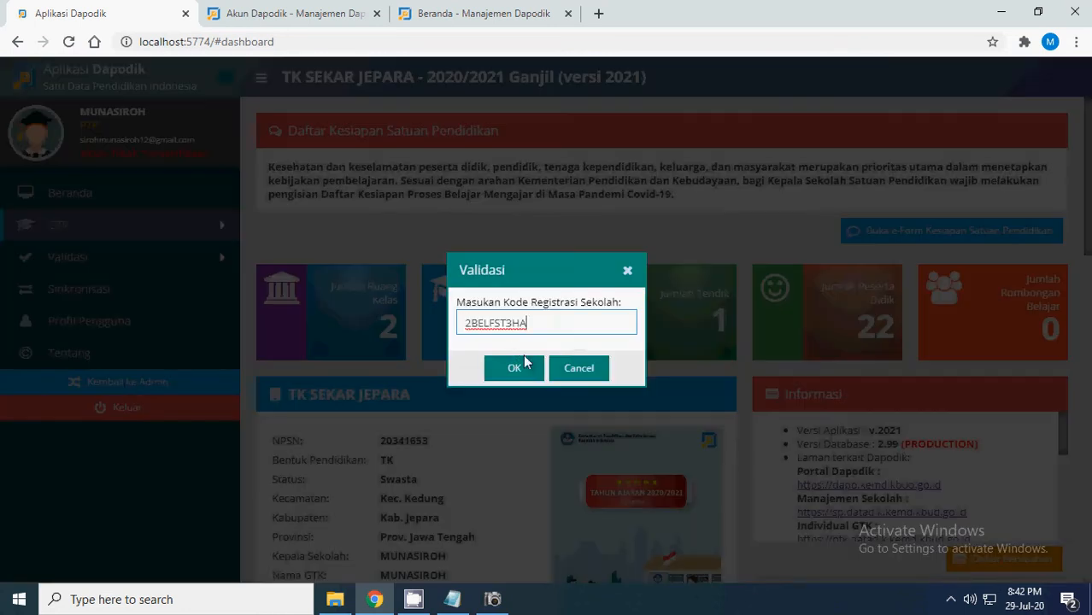
left_click(514, 374)
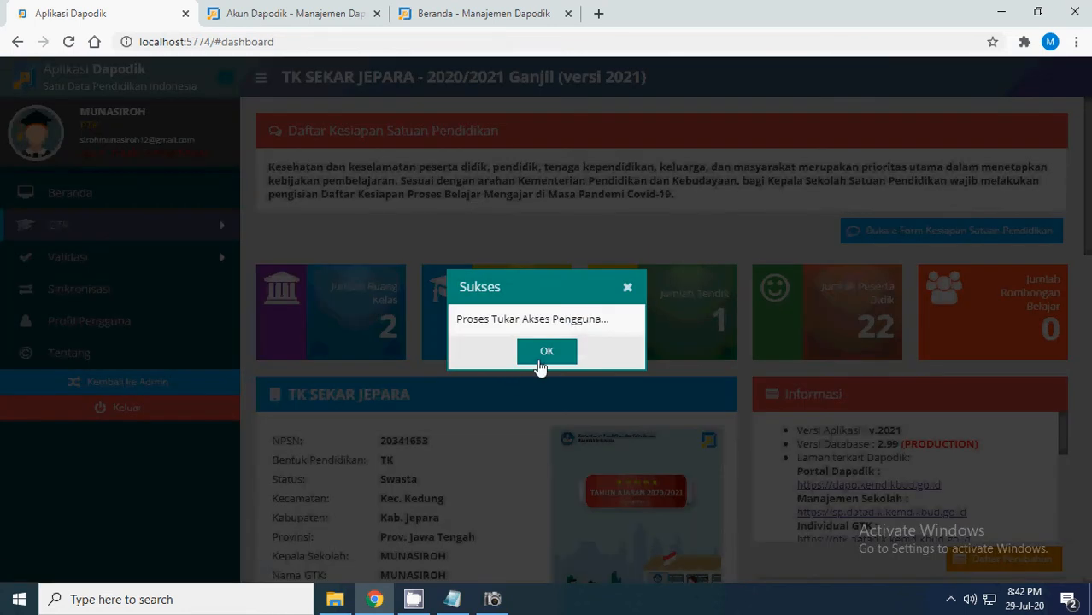
left_click(547, 352)
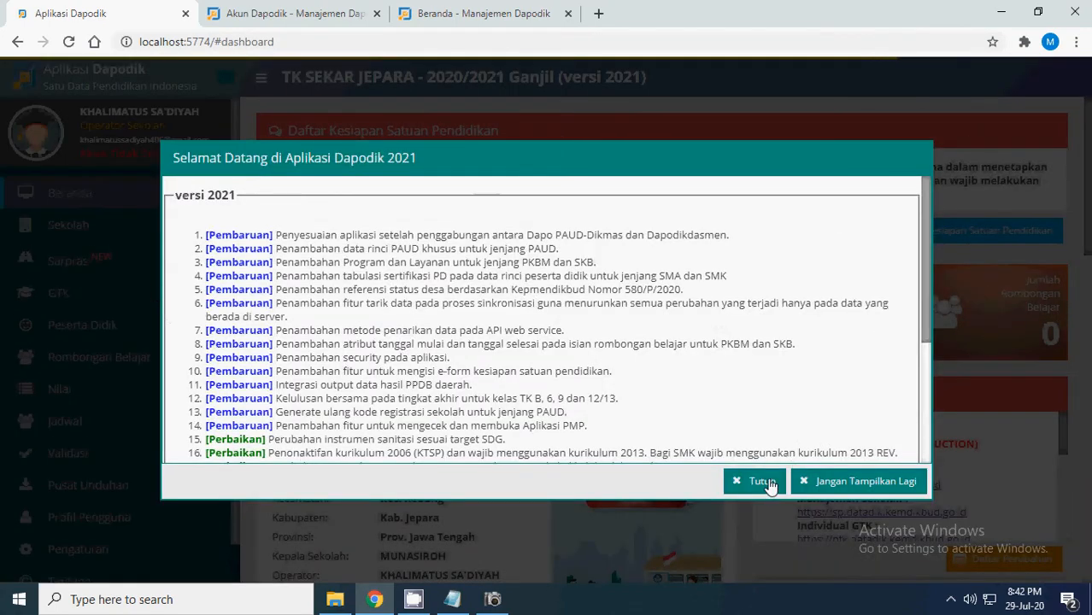
- Dismiss the welcome notice and run Validasi Lokal
left_click(769, 482)
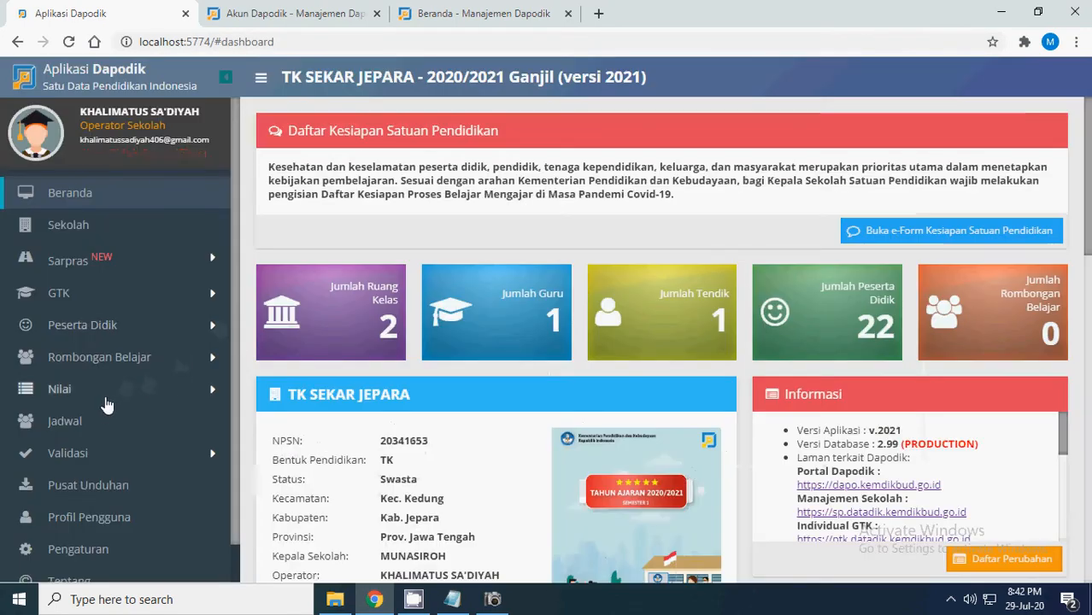
left_click(89, 454)
left_click(103, 489)
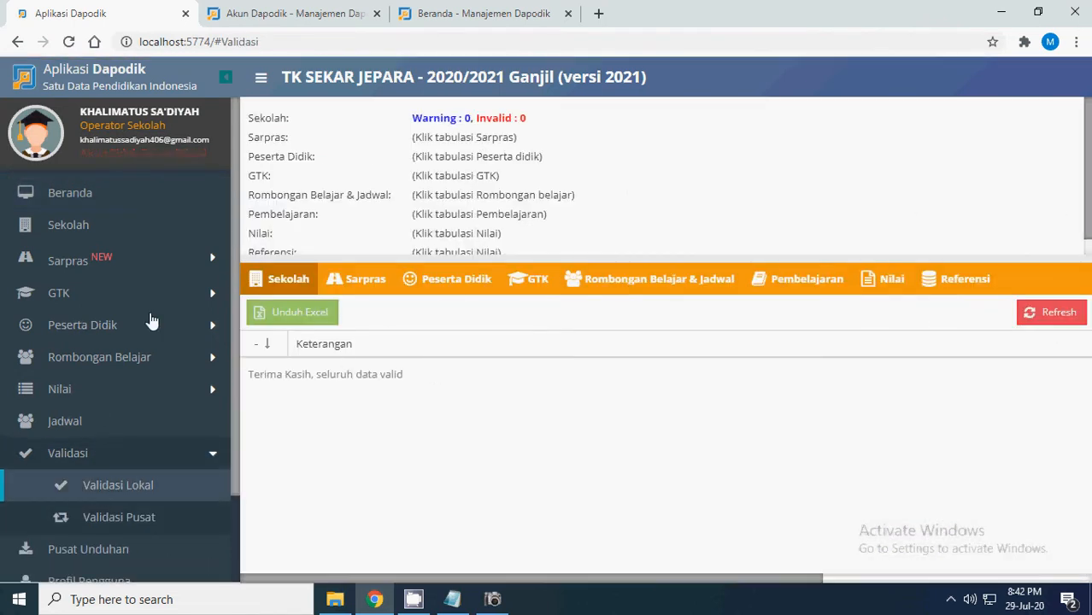
- Review the results showing 0 warnings and 0 invalid entries, then open Pengaturan
scroll(117, 317, "down", 2)
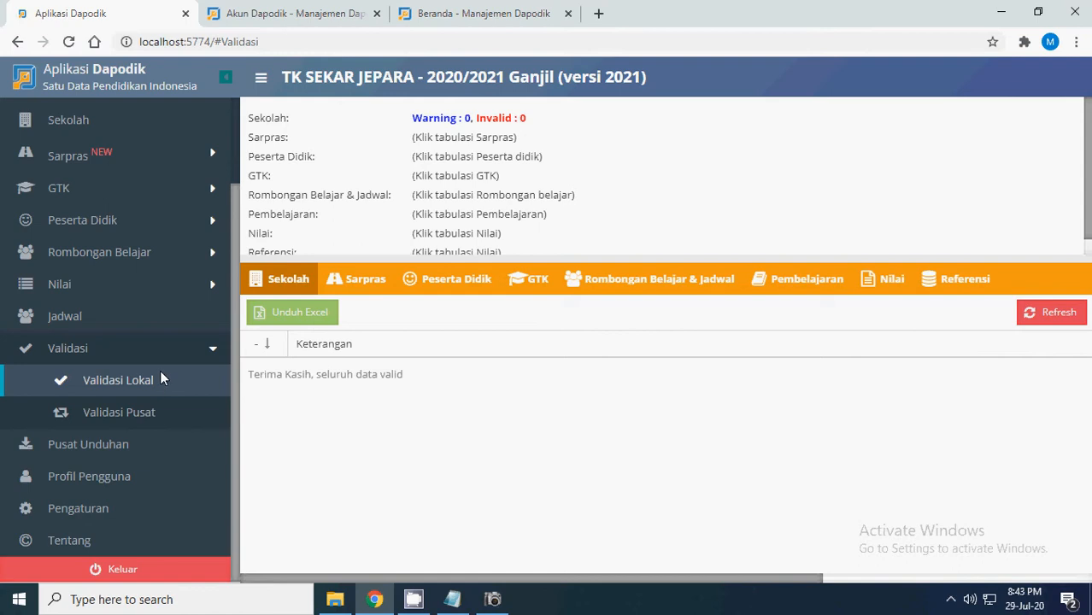
scroll(160, 370, "up", 2)
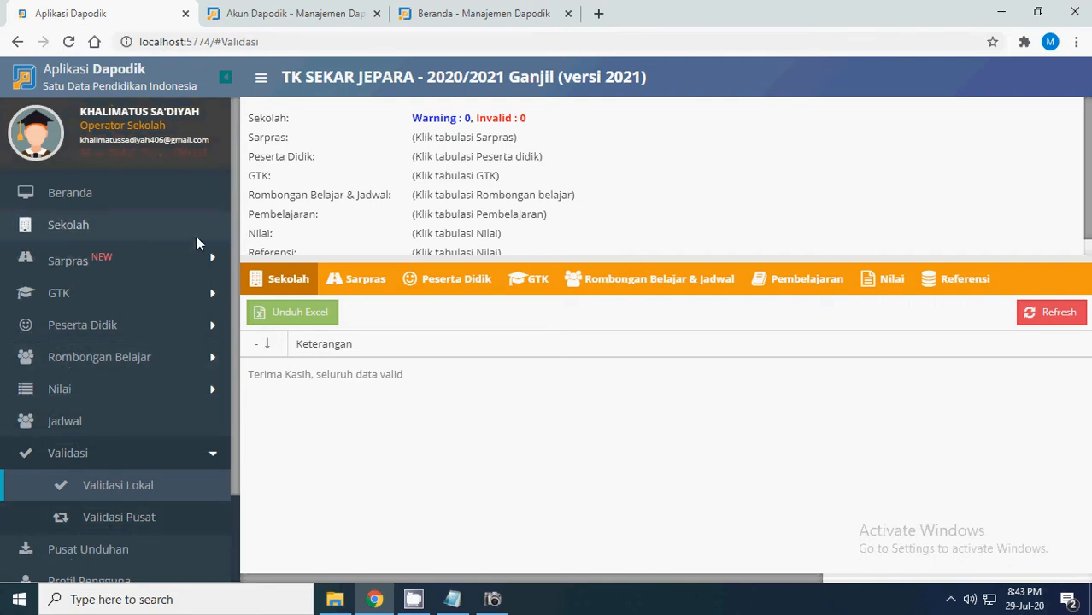
scroll(196, 244, "down", 3)
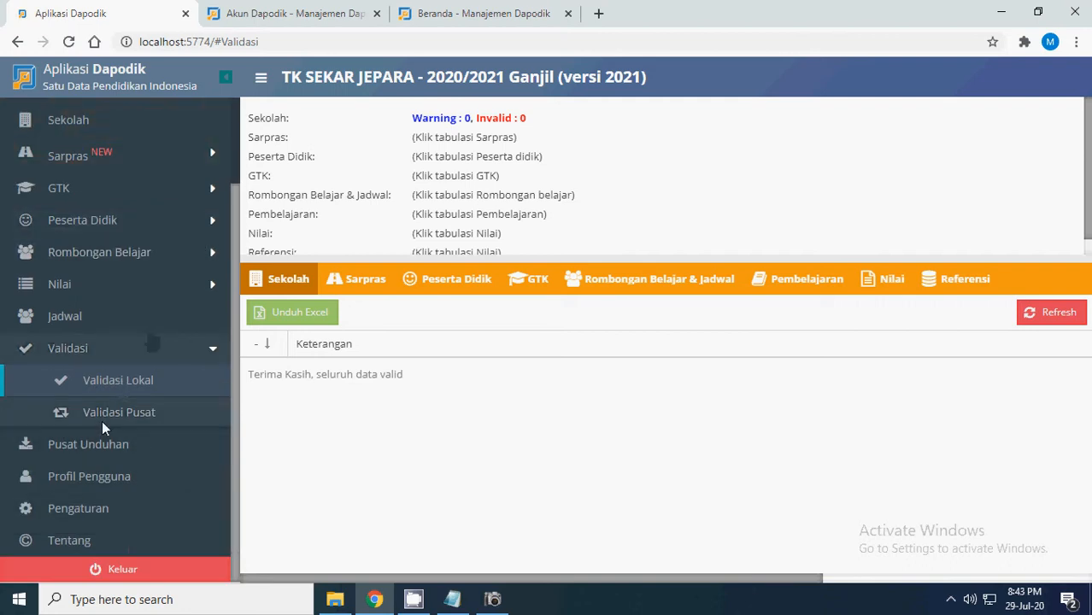
left_click(77, 513)
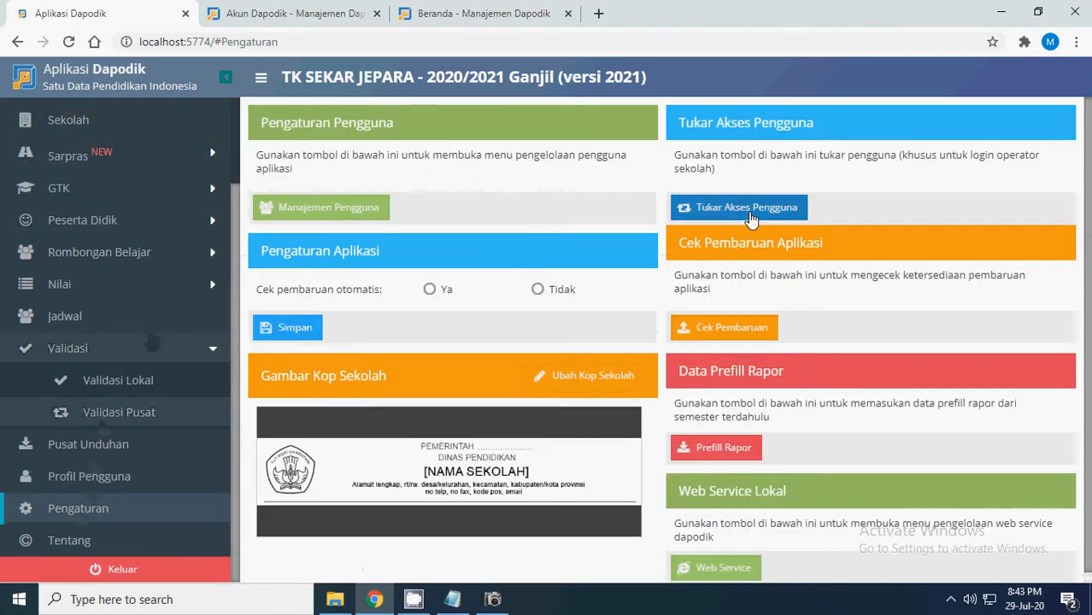
- Switch into the first listed teacher's GTK account using the registration code, and close the 2021 welcome notice
left_click(748, 210)
key("ctrl+v")
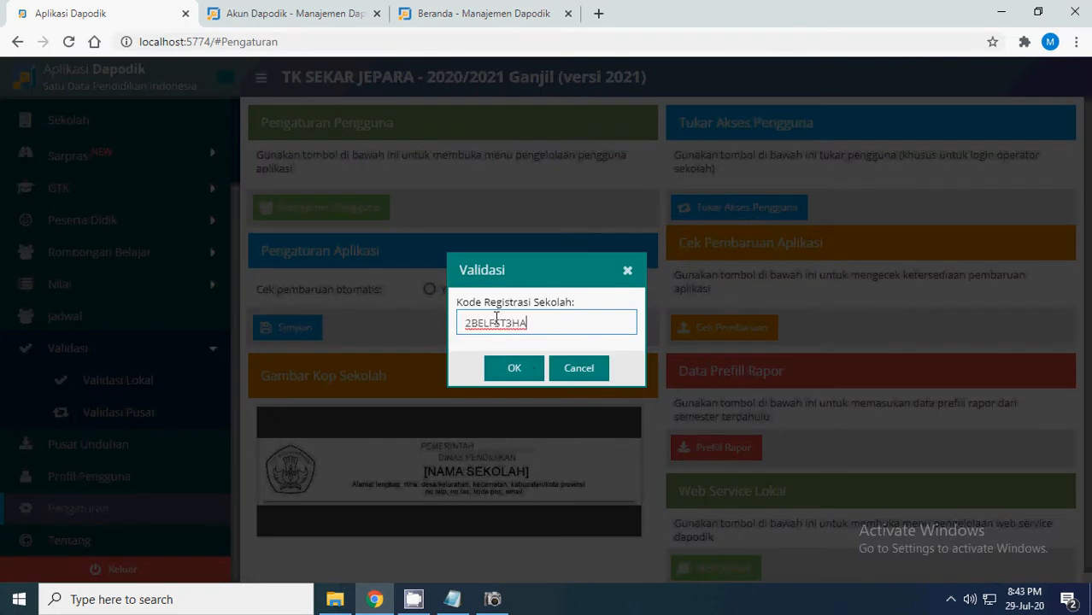
left_click(523, 372)
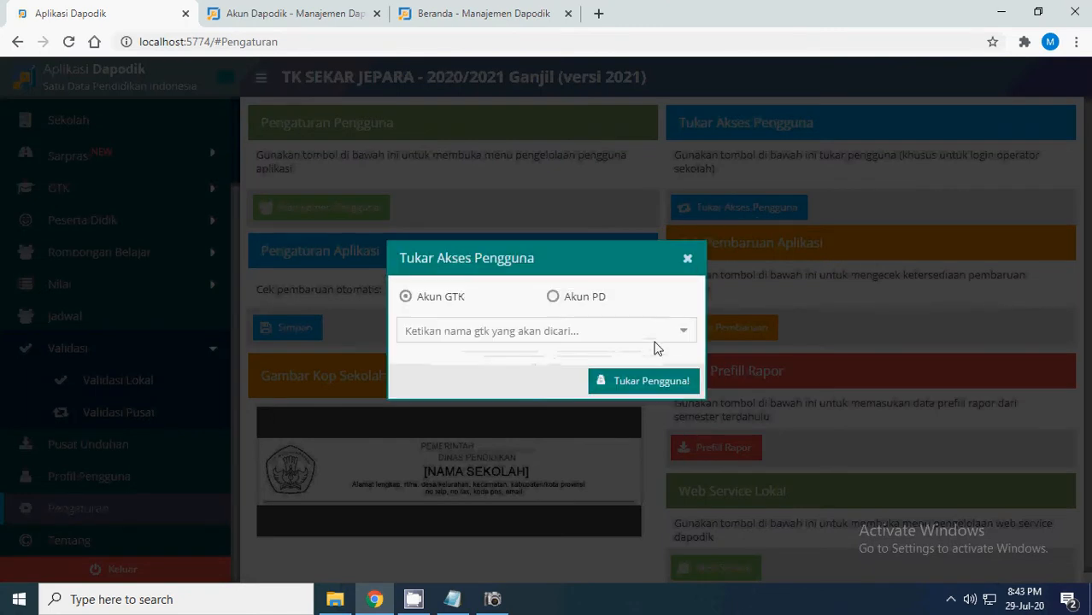
left_click(684, 333)
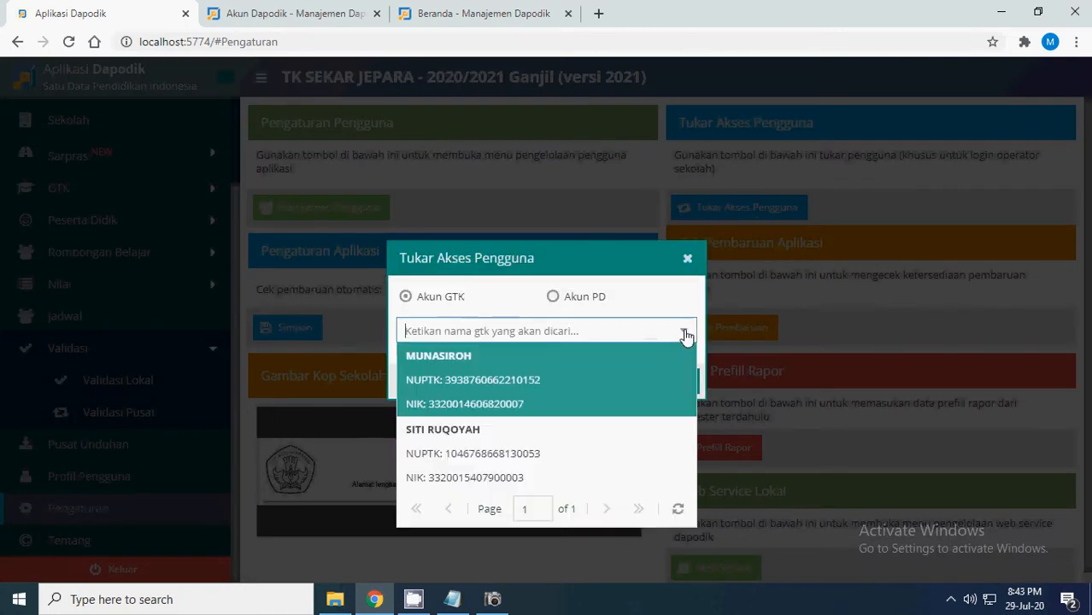
left_click(462, 390)
left_click(640, 394)
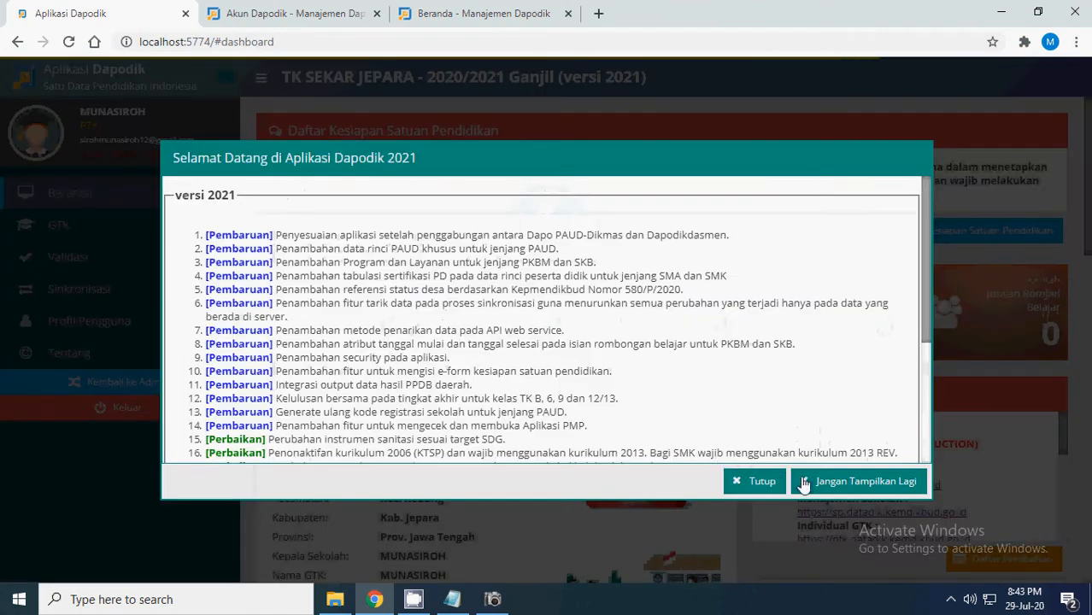
left_click(756, 484)
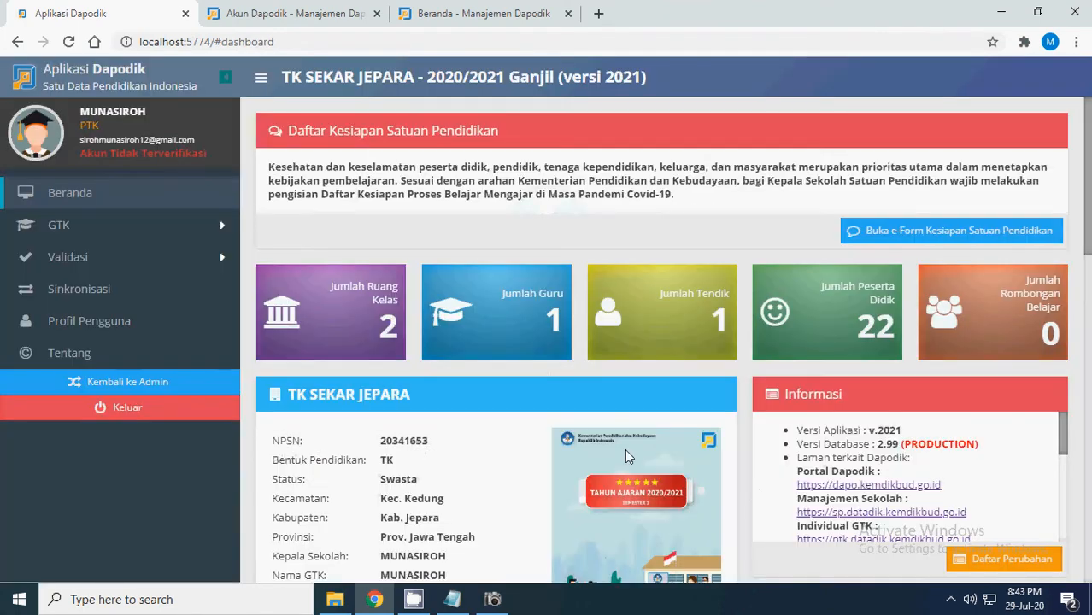
- Expand Validasi and GTK in the sidebar and open the Guru list
left_click(85, 258)
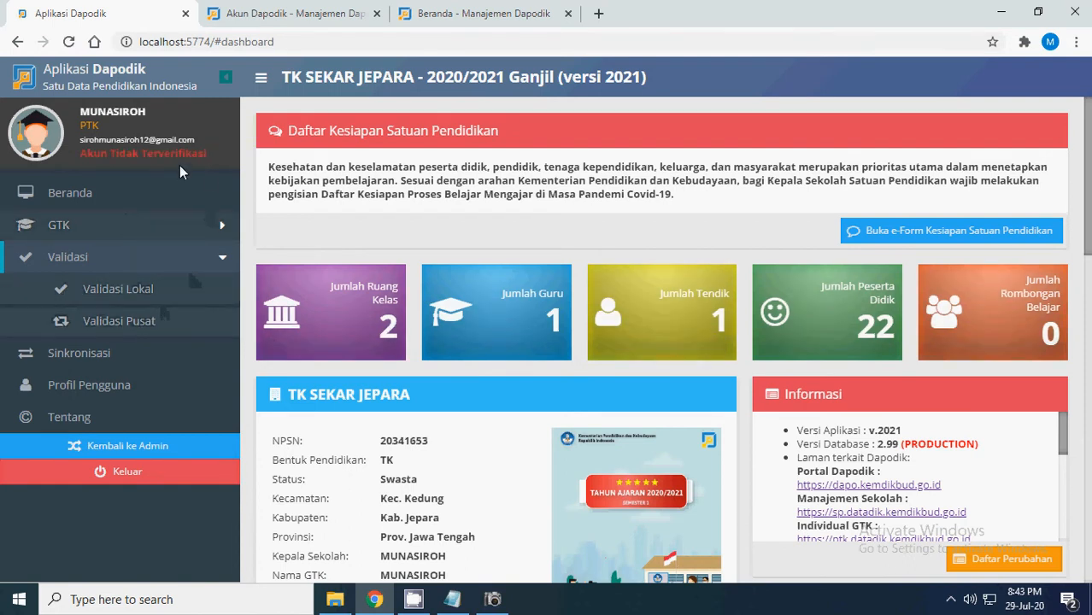
left_click(75, 231)
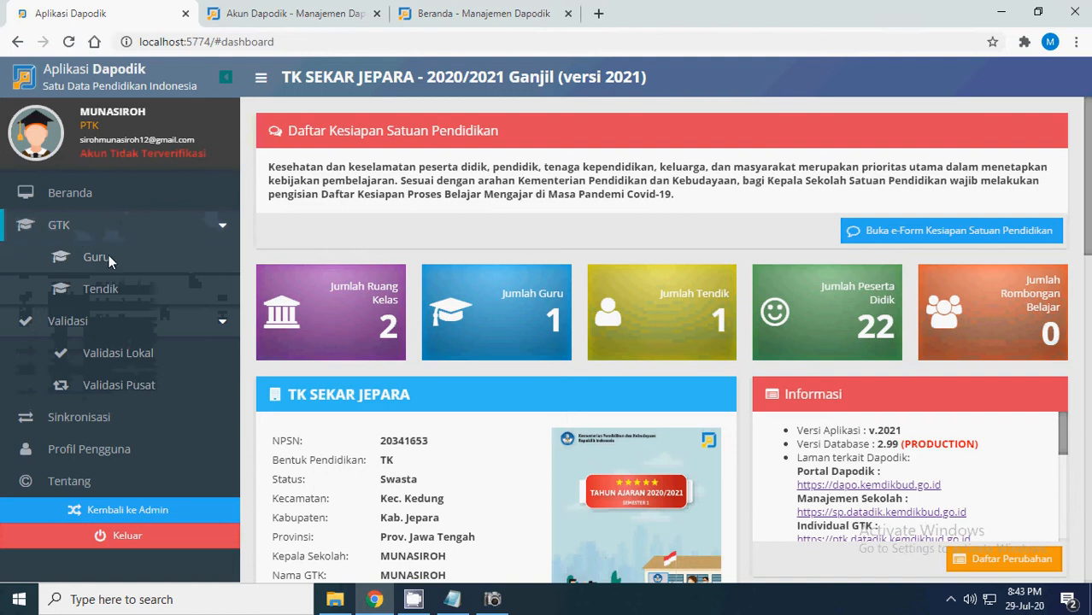
left_click(97, 261)
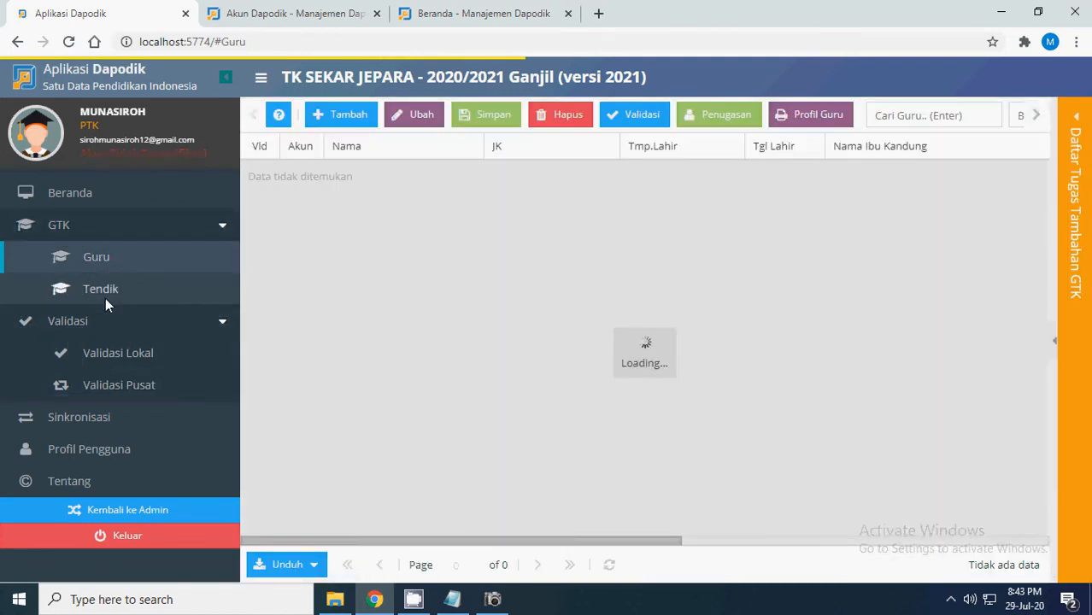
- Open the Tendik list, recheck Guru, and select the staff member's record in Tendik
left_click(105, 297)
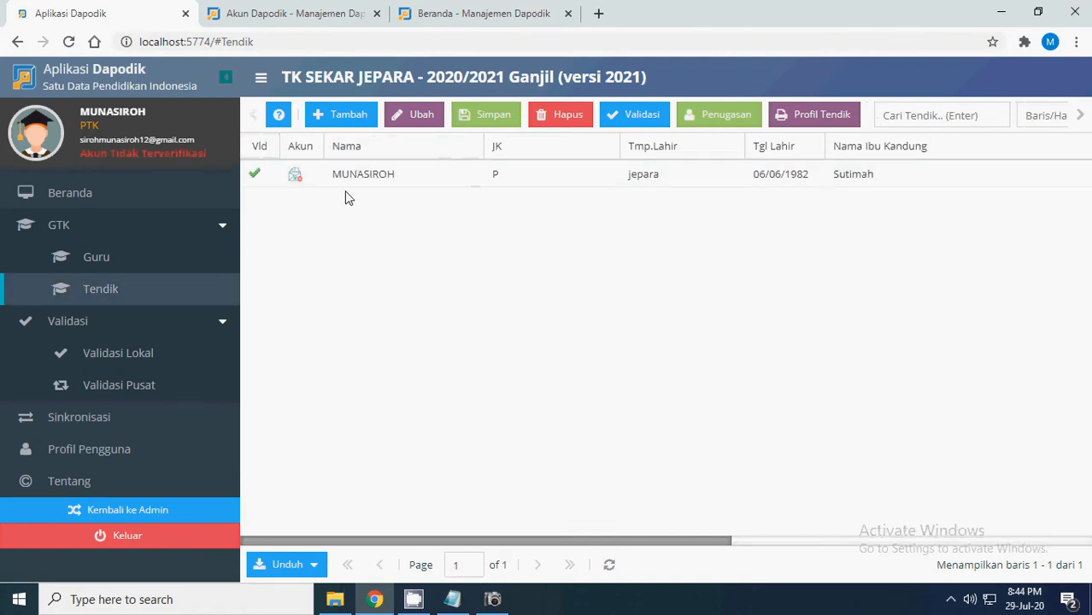
left_click(371, 175)
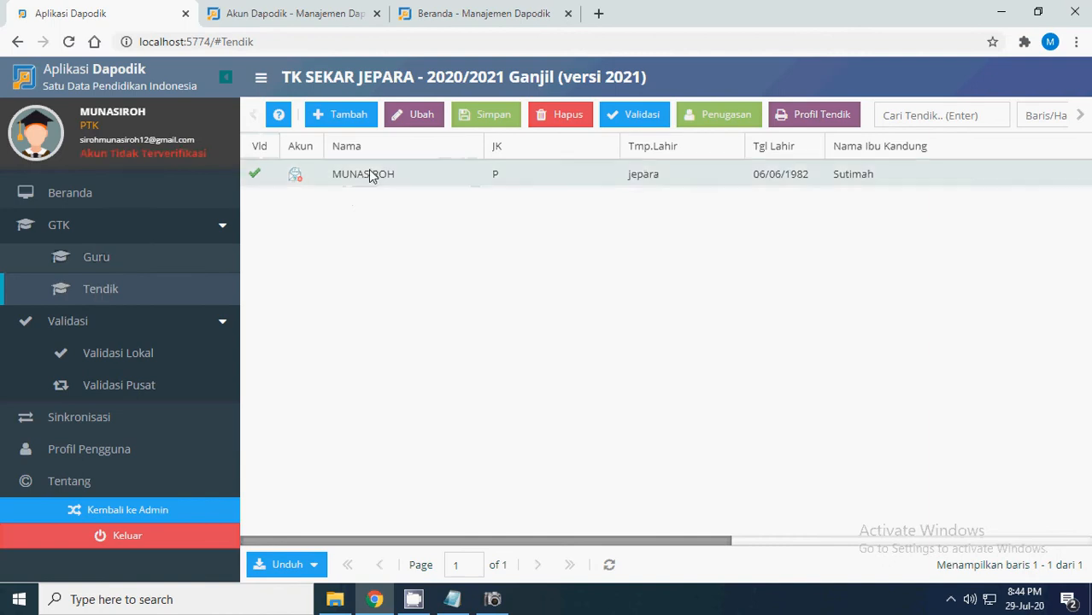
left_click(100, 257)
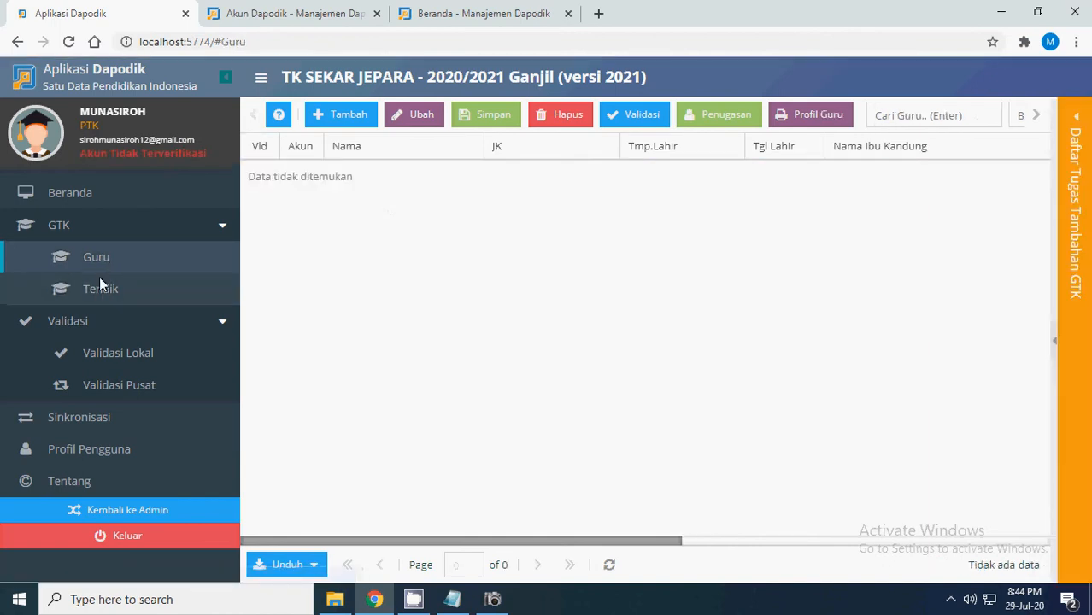
left_click(95, 285)
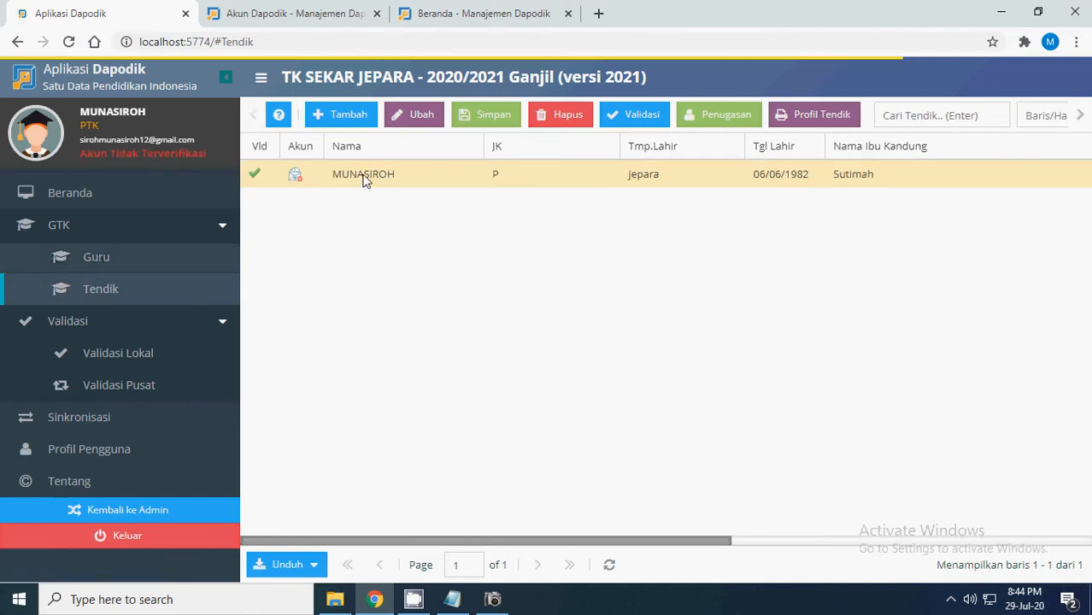
left_click(363, 175)
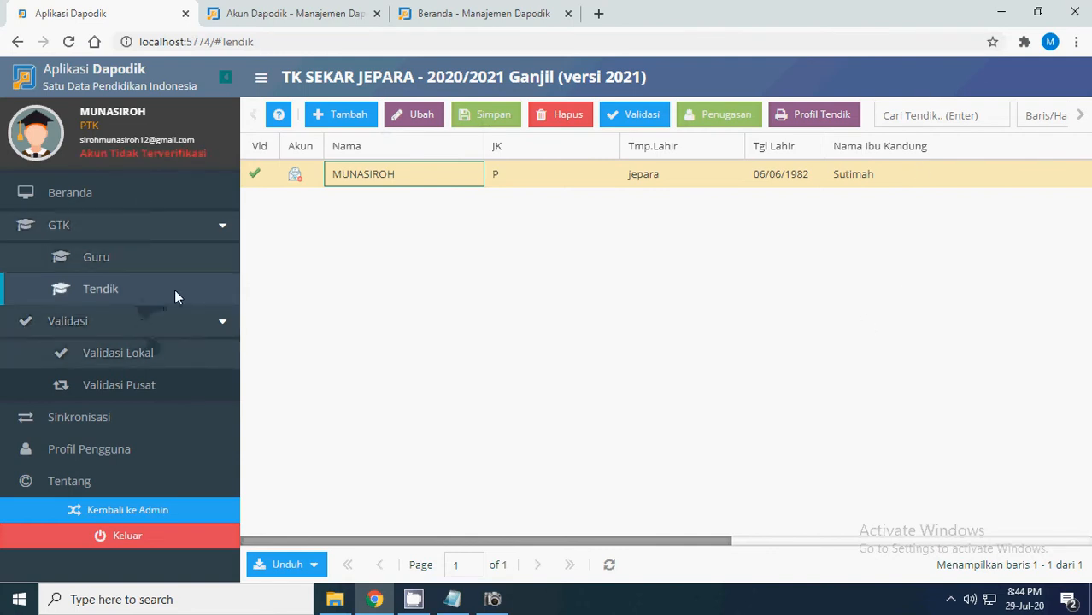
- Open the staff member's record in Edit GTK and scroll to Data Pribadi
left_click(416, 117)
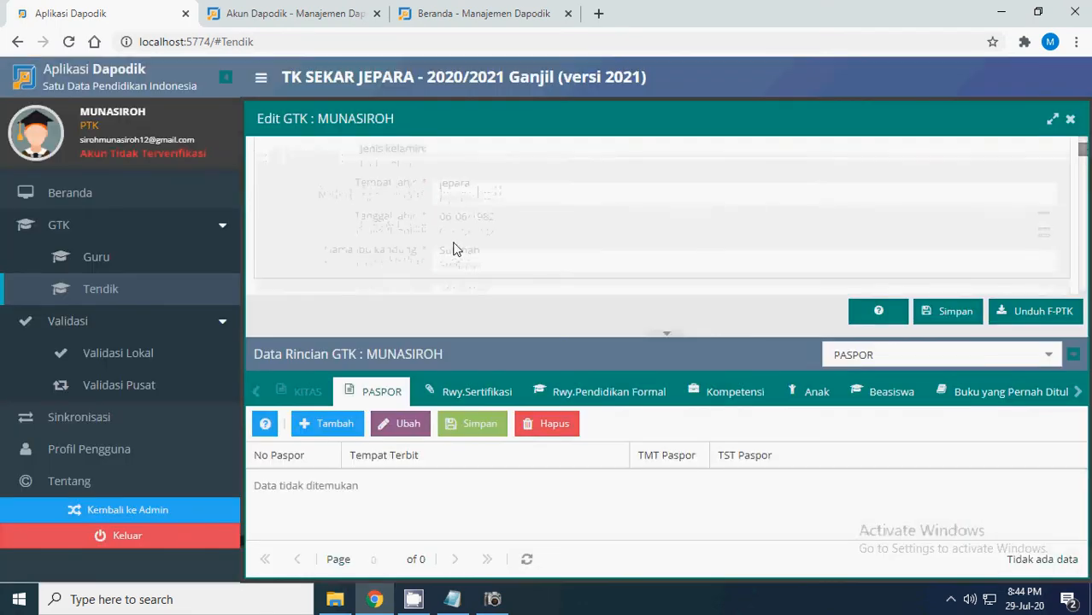
scroll(453, 248, "down", 3)
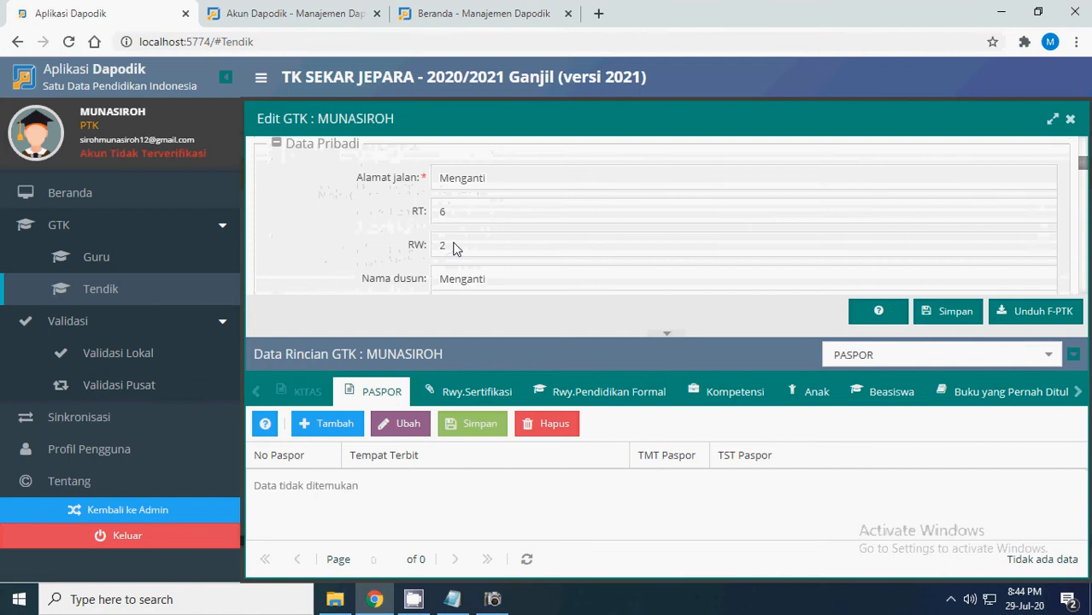
scroll(457, 243, "down", 2)
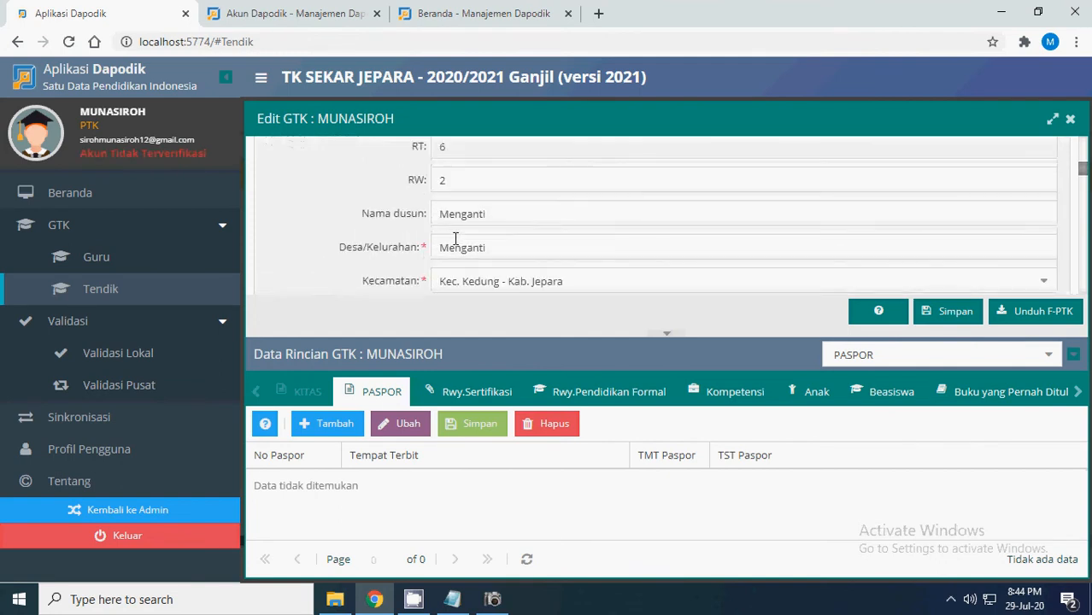
scroll(511, 227, "down", 3)
scroll(511, 227, "up", 3)
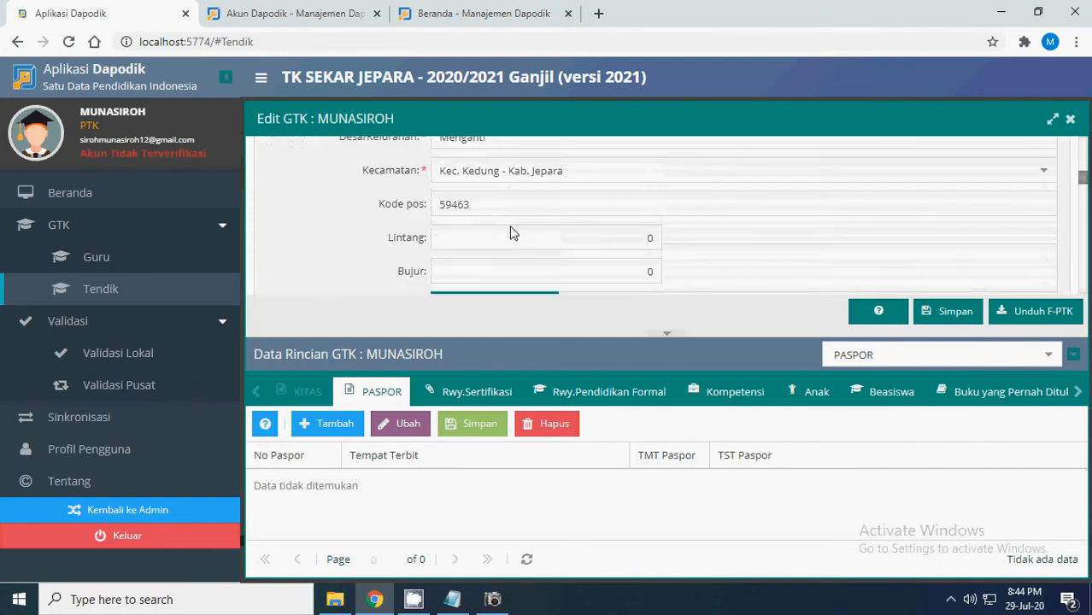
scroll(488, 224, "up", 4)
scroll(466, 248, "down", 2)
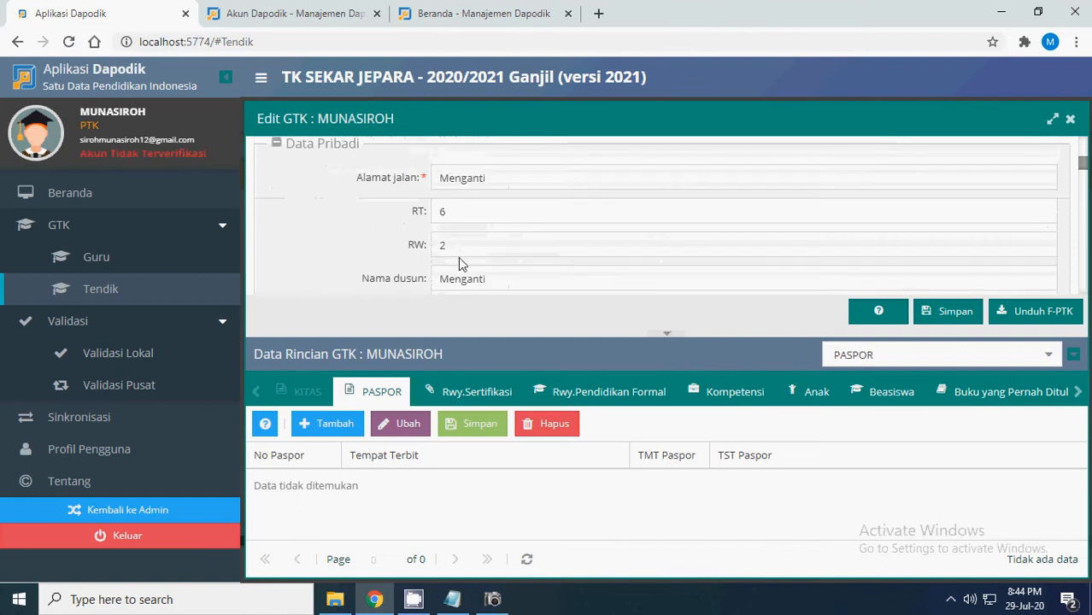
- Change RT from 6 to 16, leaving RW at 2, and save the personal data
left_click(440, 214)
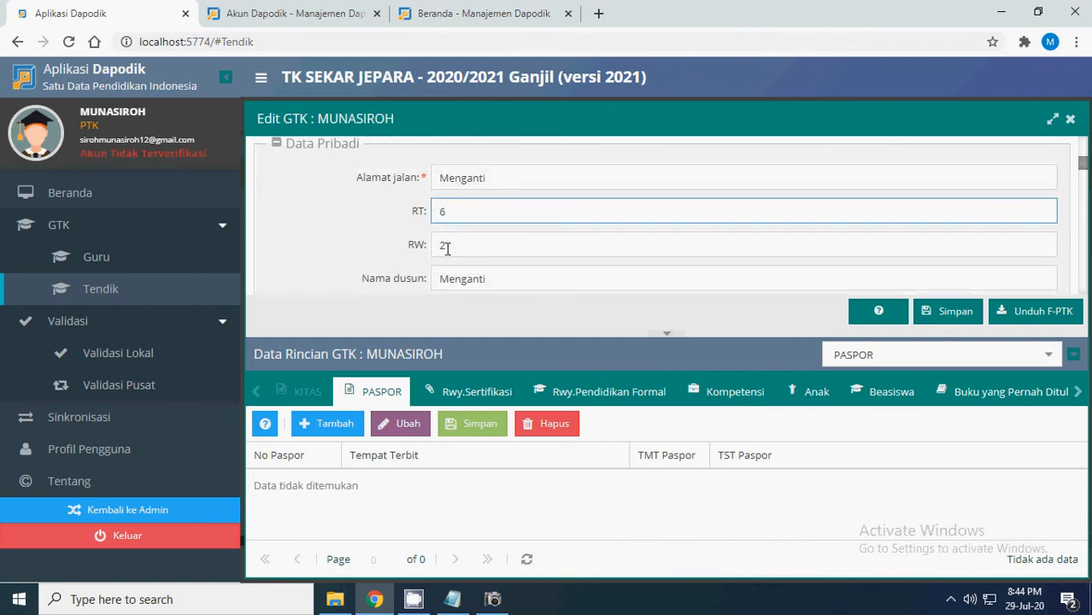
left_click(443, 247)
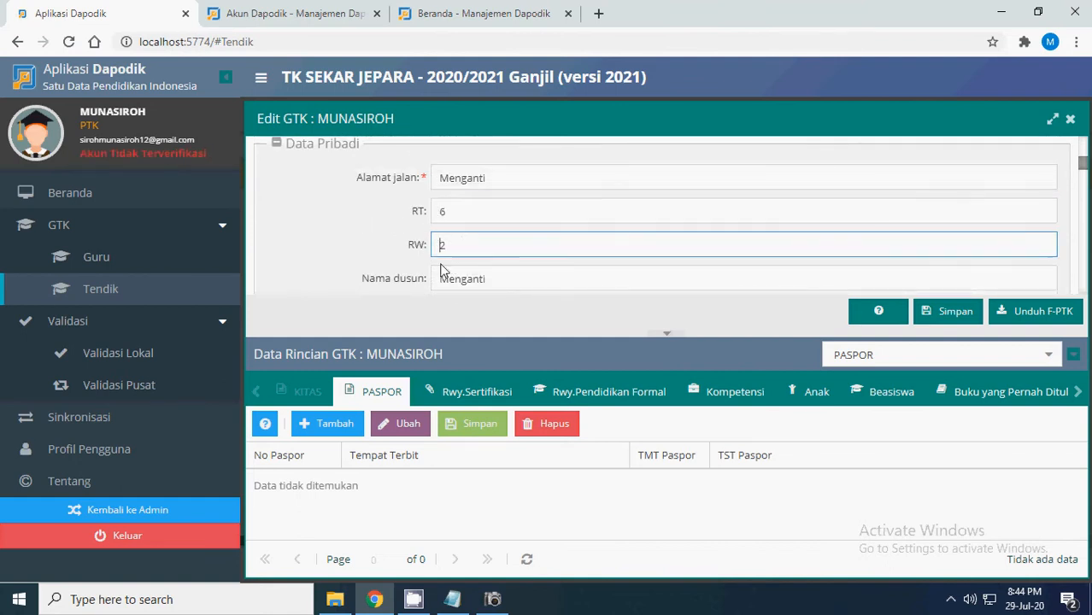
type("0")
left_click(694, 184)
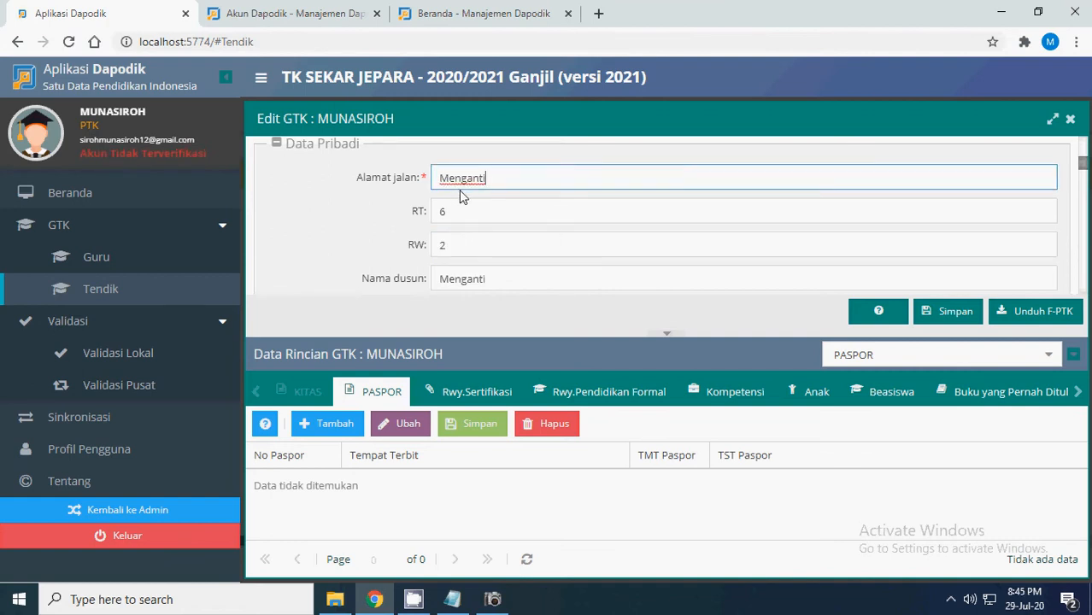
left_click(440, 212)
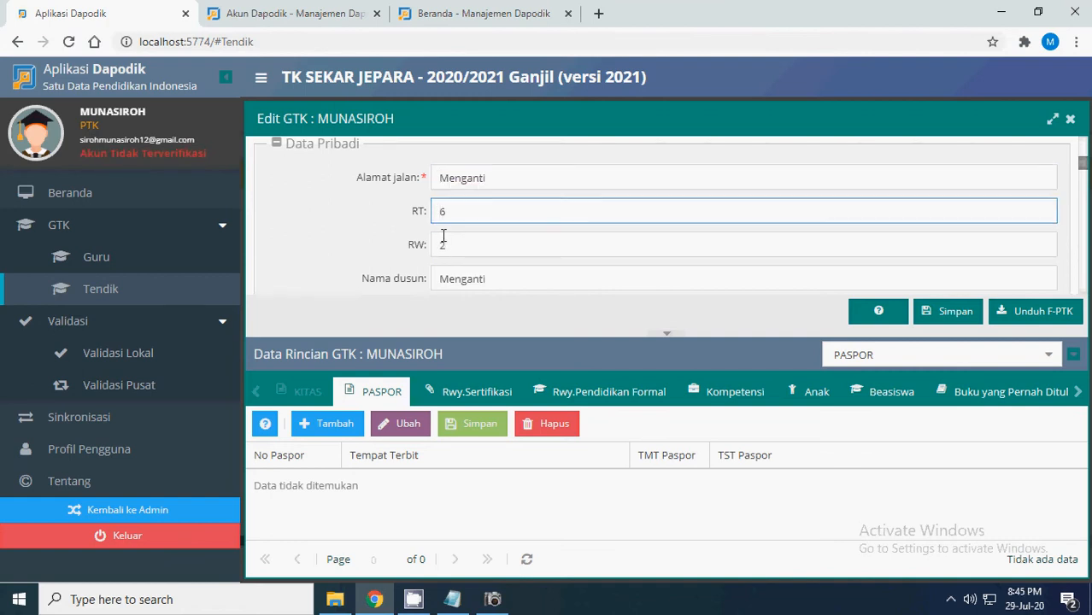
type("1")
left_click(530, 184)
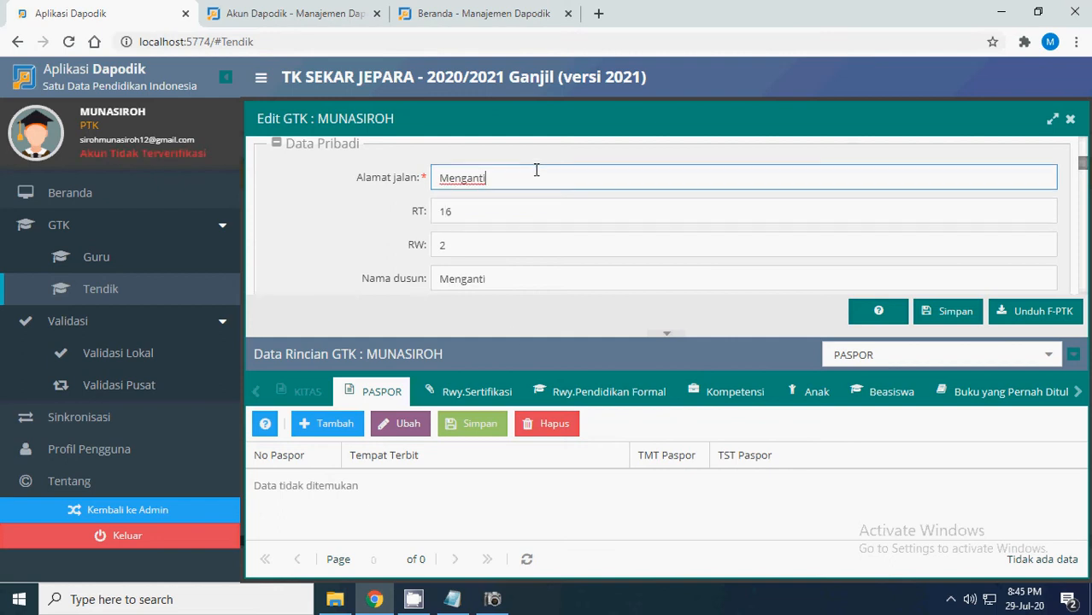
left_click(956, 311)
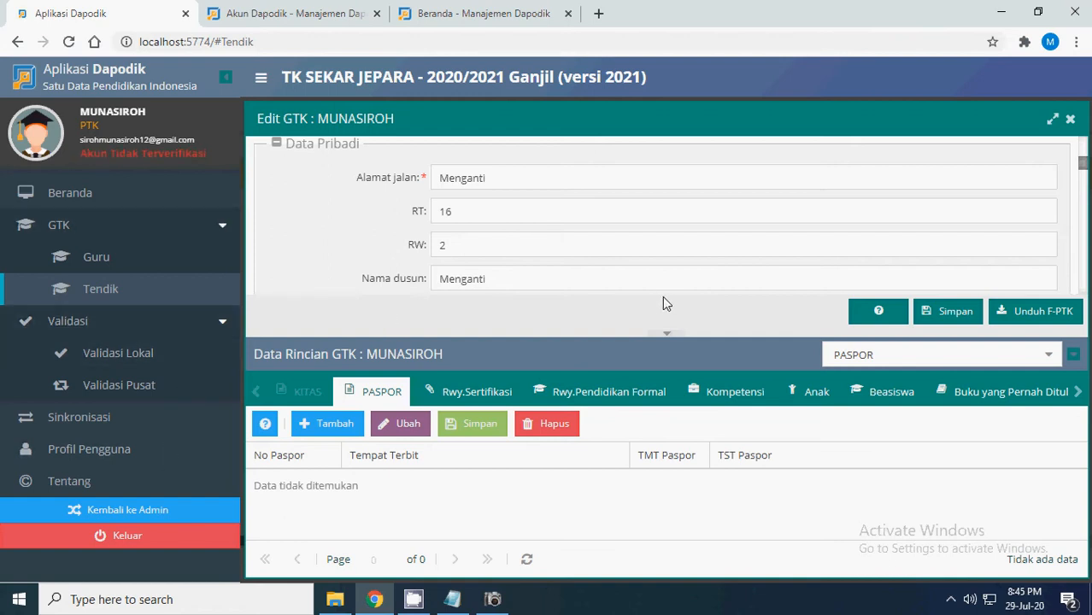
- Open the teacher's Rwy.Pendidikan Formal tab, passing by the certification history
scroll(560, 221, "down", 5)
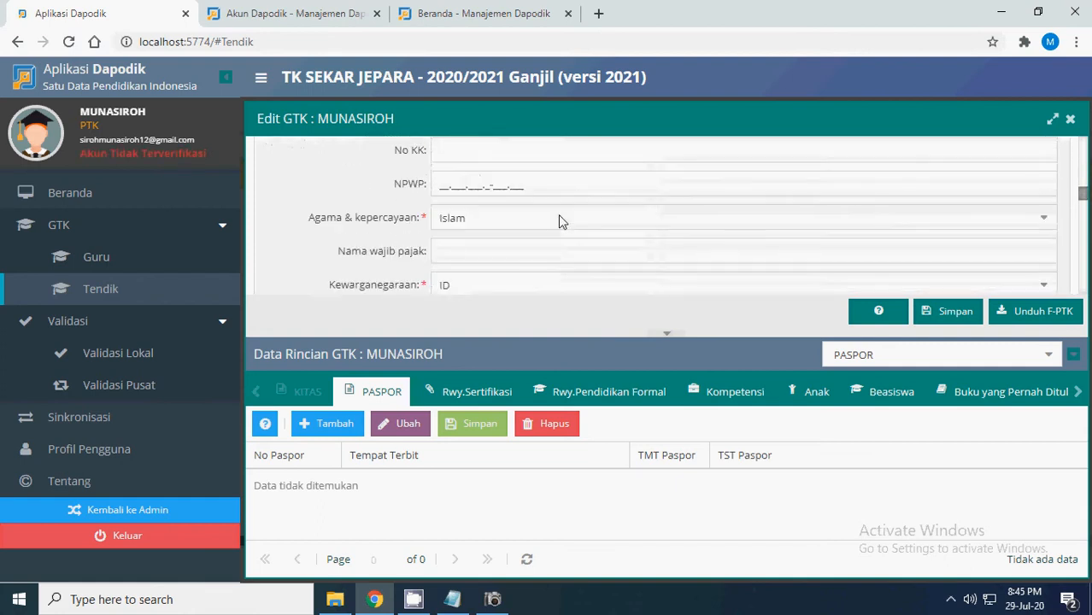
scroll(559, 221, "down", 10)
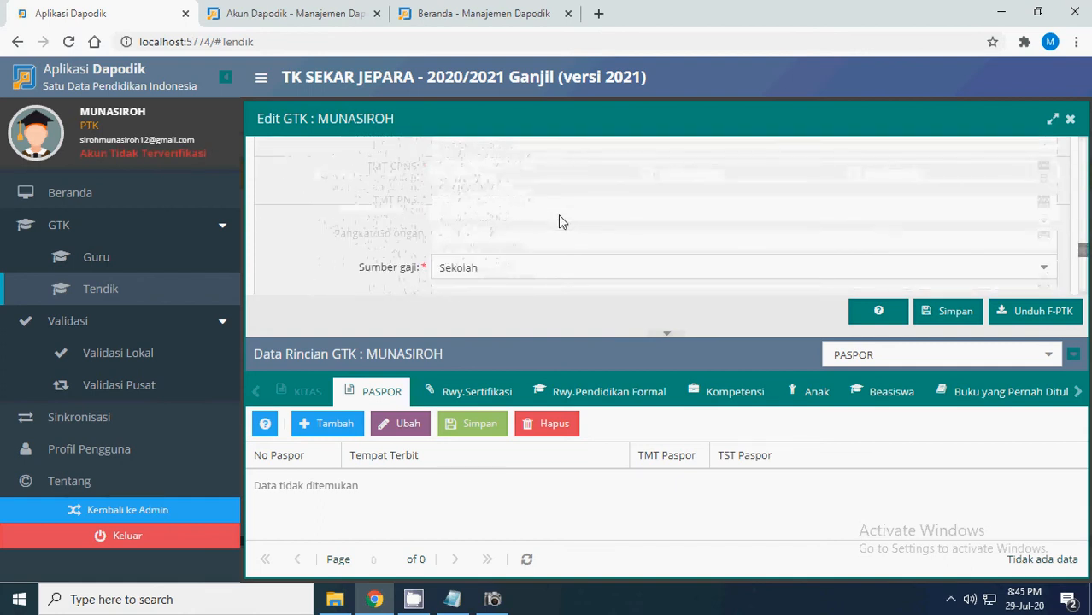
scroll(559, 220, "down", 10)
scroll(684, 243, "up", 5)
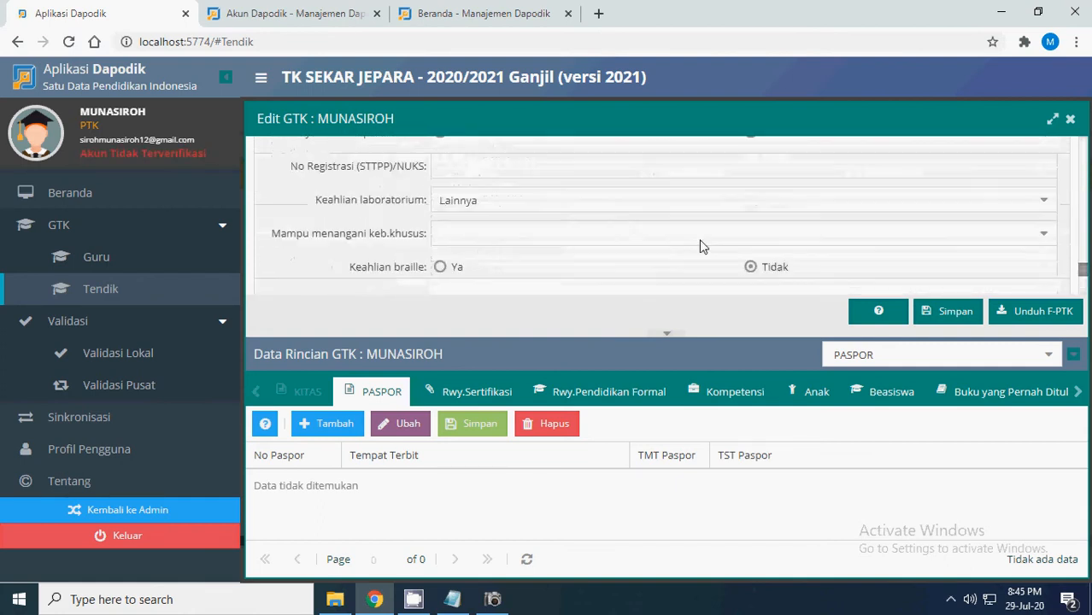
scroll(812, 239, "up", 3)
scroll(926, 229, "up", 2)
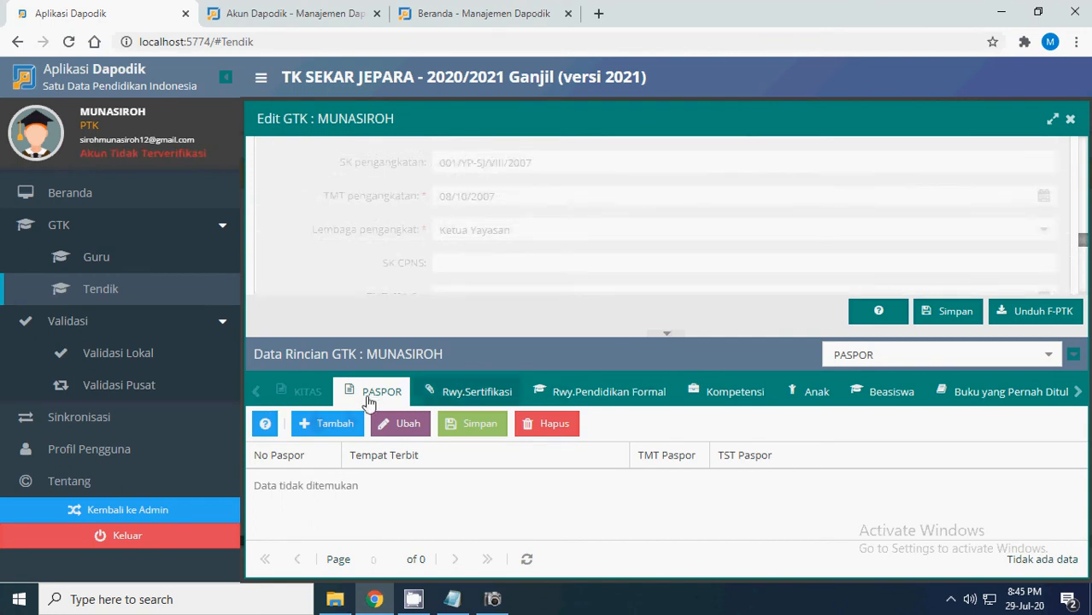
left_click(472, 394)
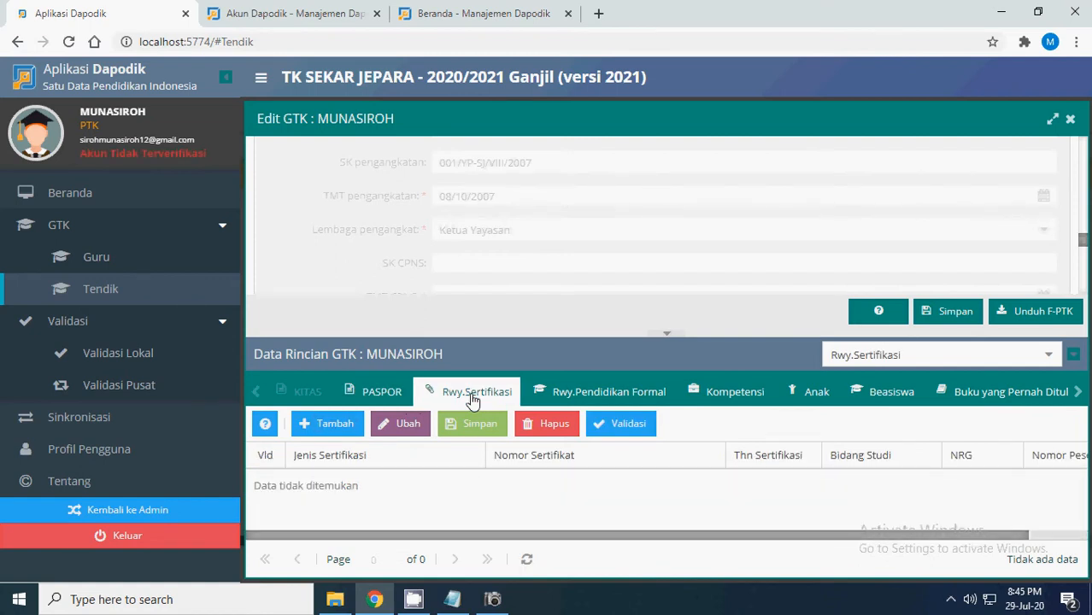
left_click(601, 399)
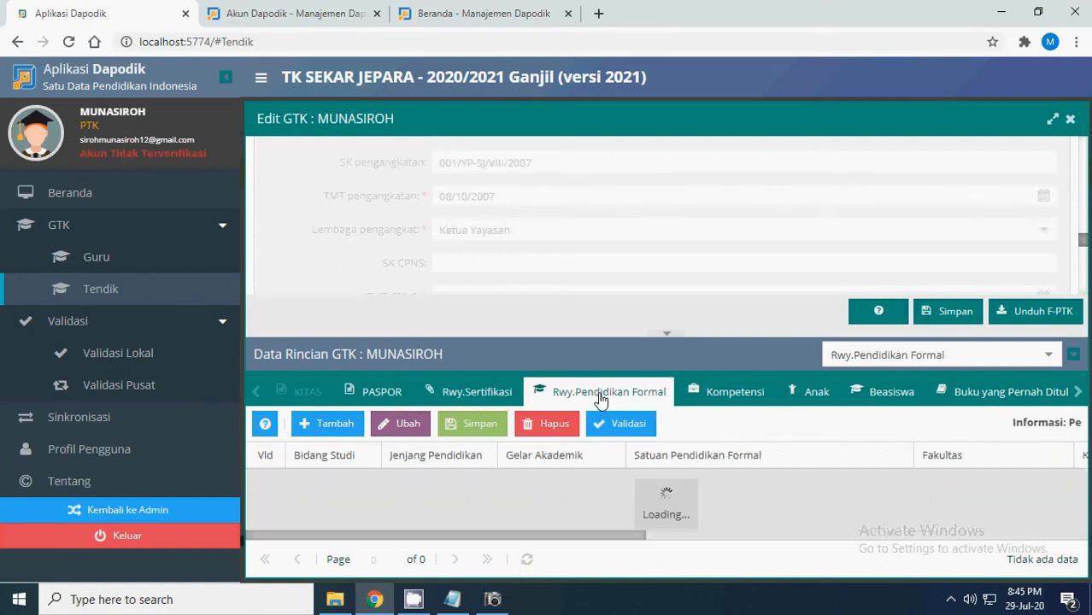
- Enlarge the records grid to show all four rows and select the S1 Sarjana Pendidikan record
left_click_drag(546, 333, 532, 249)
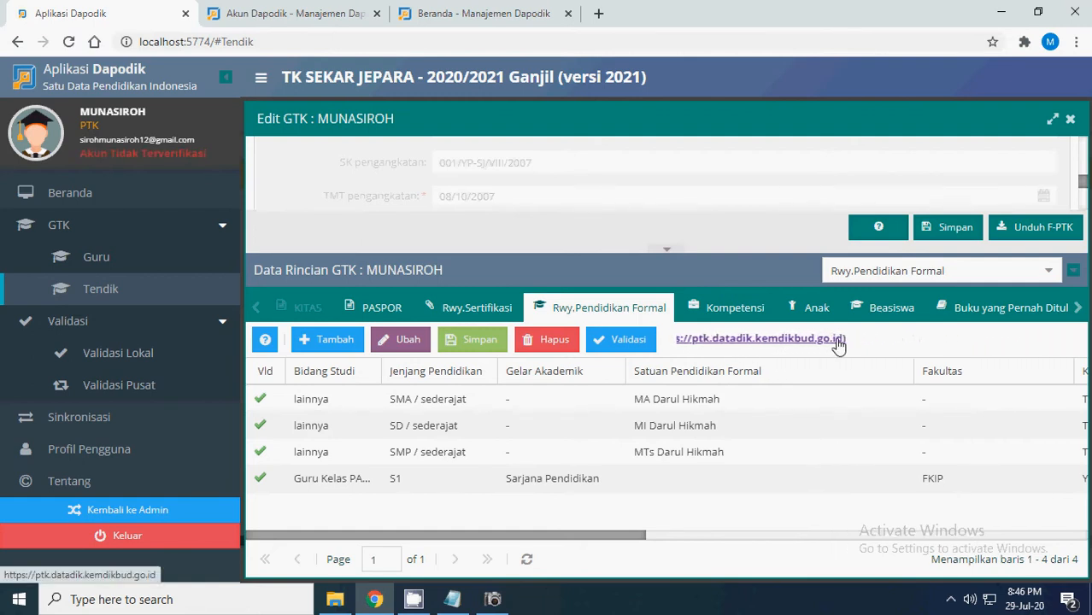
left_click(373, 486)
left_click(511, 485)
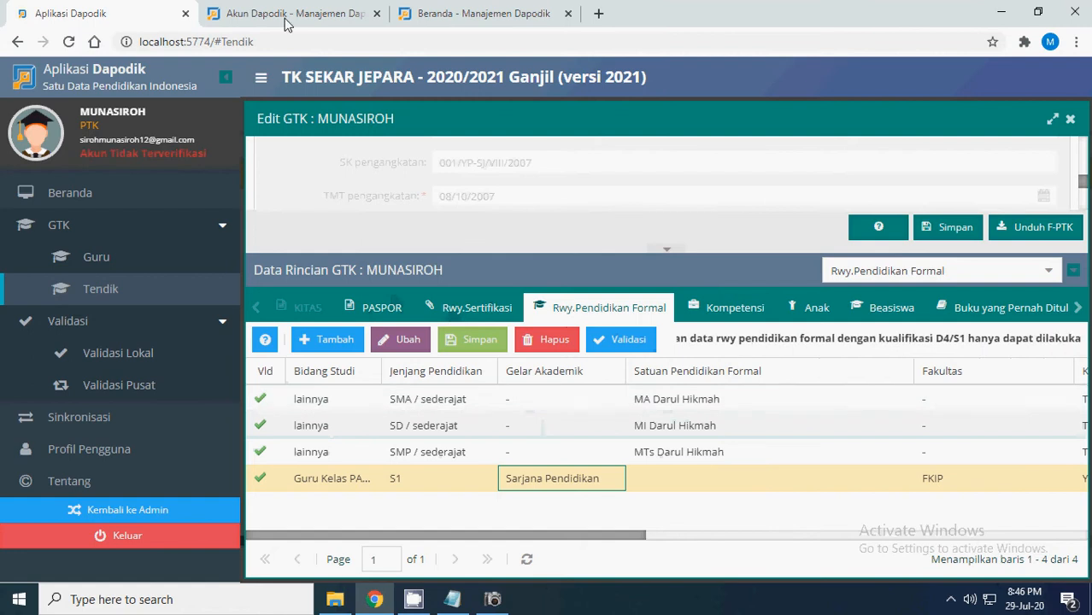
- Check the ptk.datadik Pendidikan Formal list and its S1 Bimbingan dan Konseling record, then return to Dapodik
left_click(462, 14)
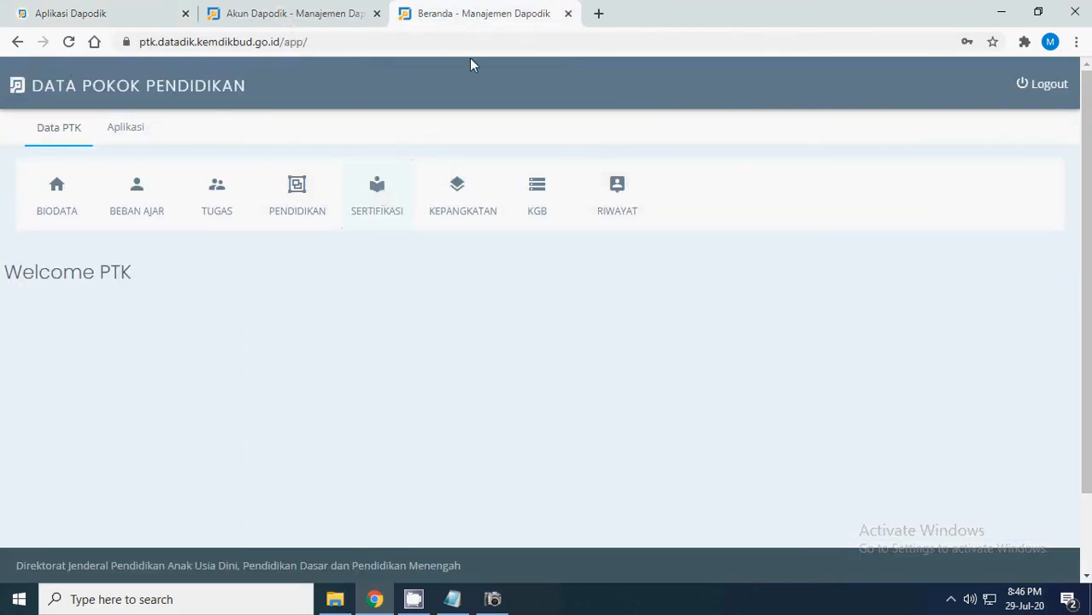
left_click(301, 202)
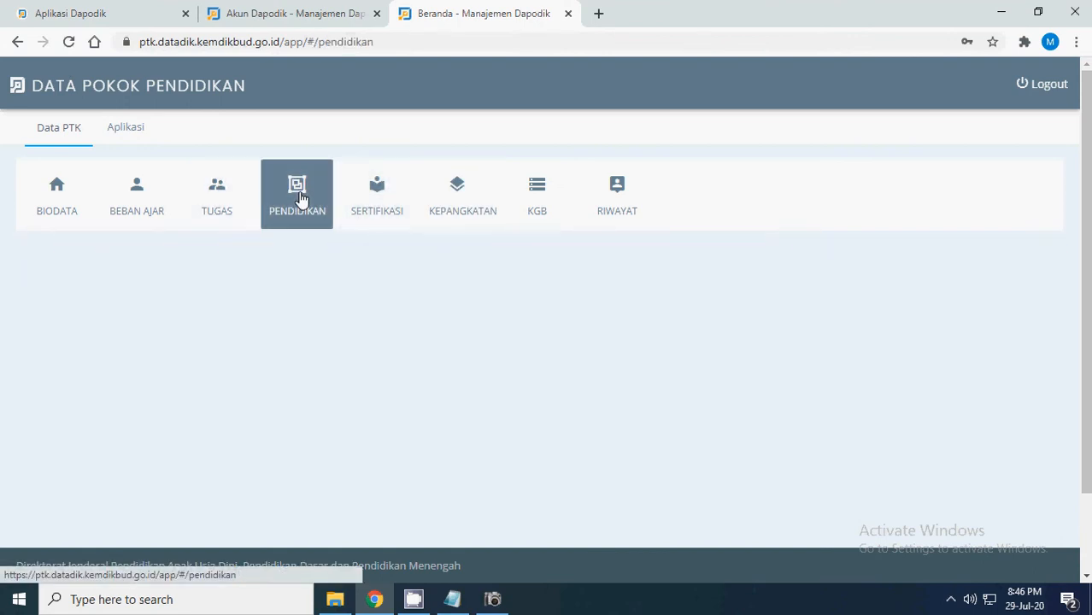
left_click(129, 13)
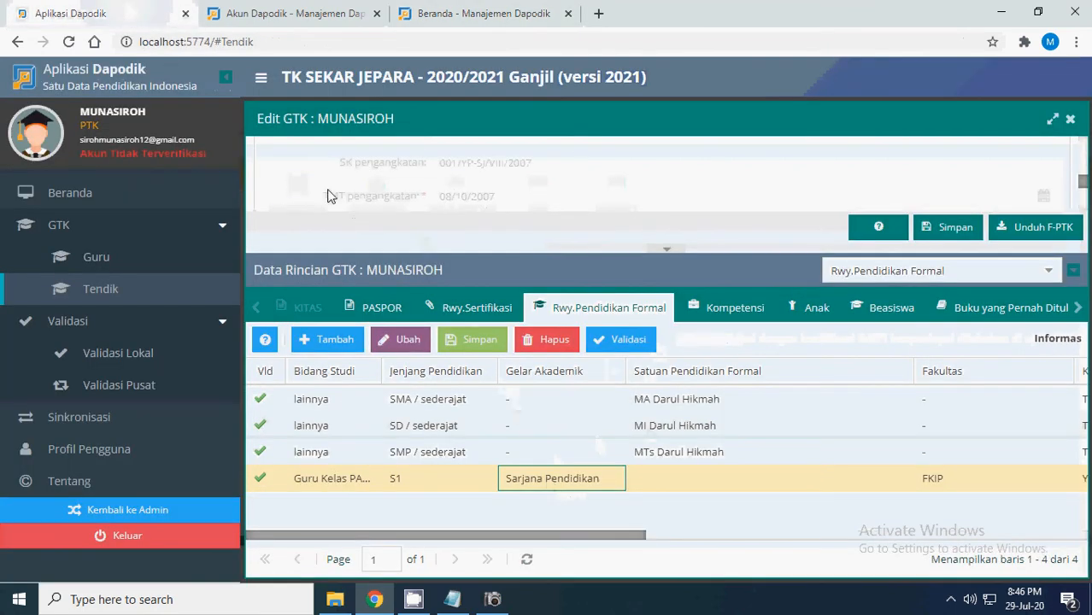
left_click(441, 15)
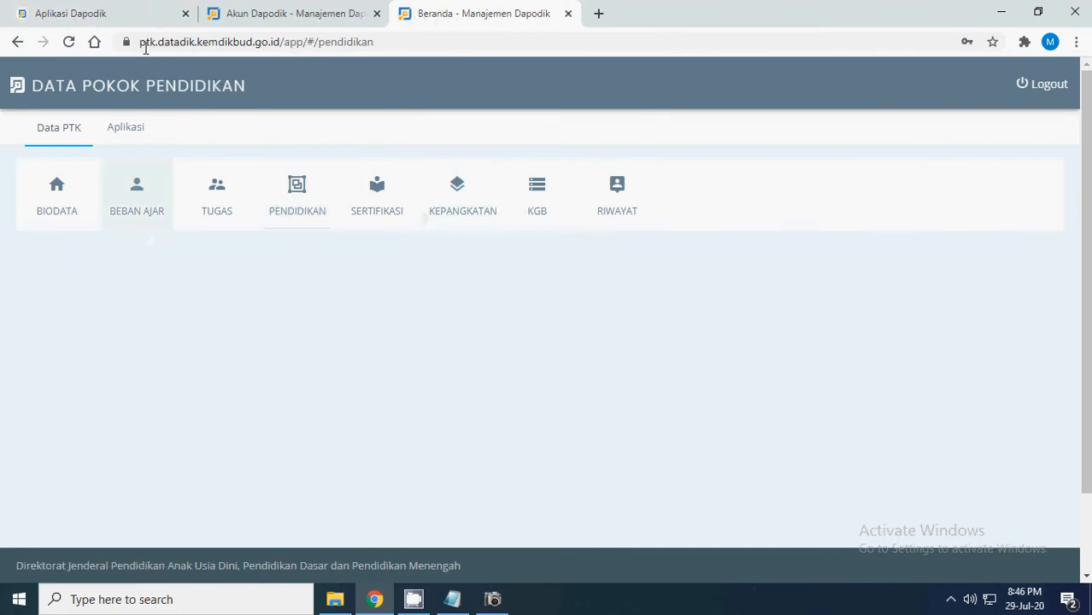
scroll(440, 402, "down", 2)
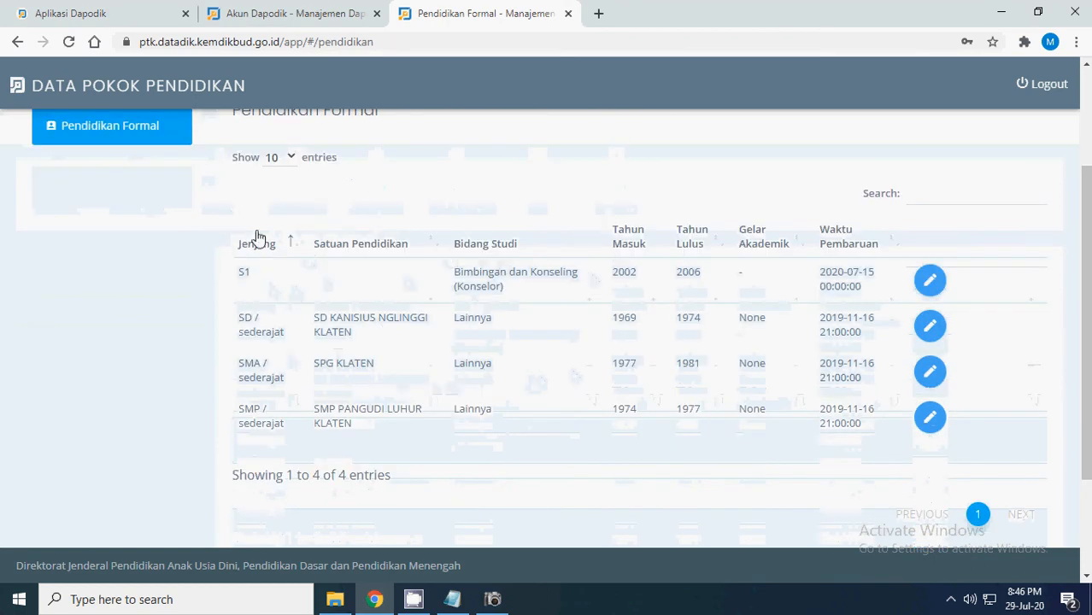
scroll(395, 335, "up", 1)
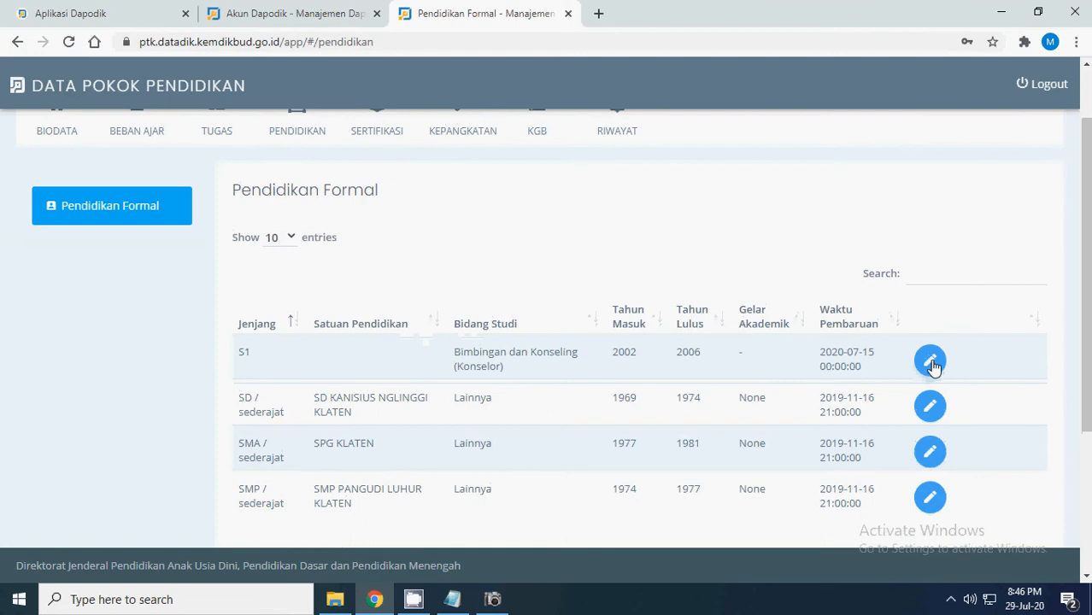
left_click(932, 362)
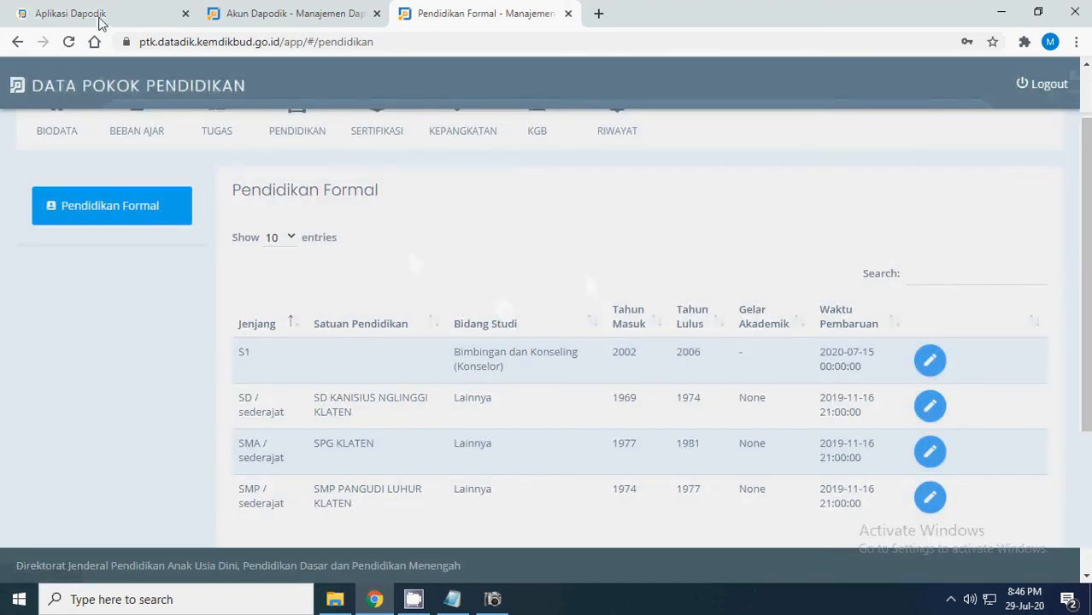
left_click(100, 15)
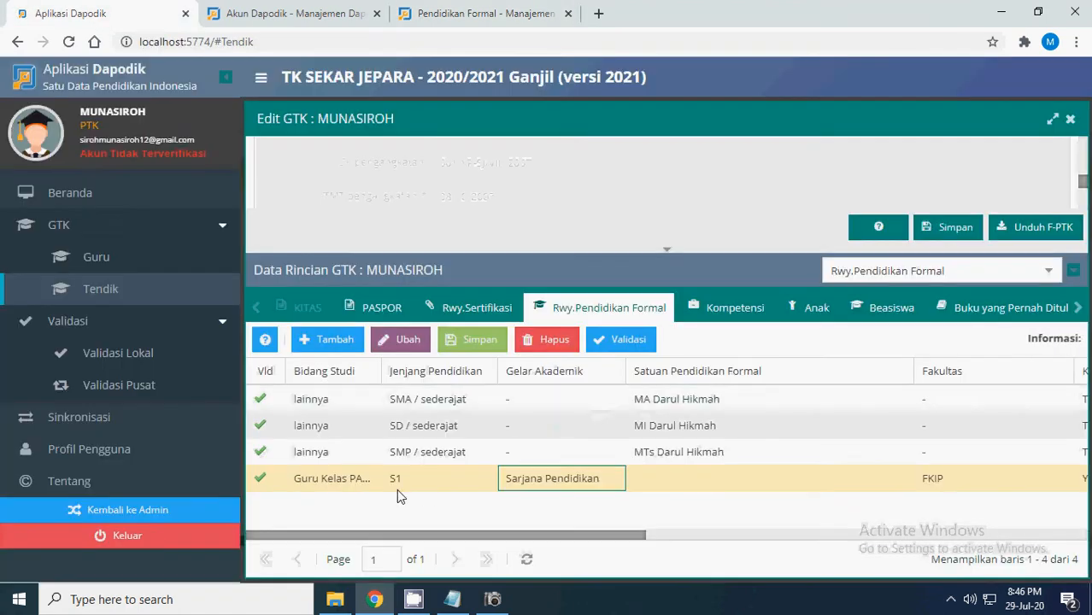
- Glance at the portal's formal education list and resize the local grid's columns
left_click_drag(487, 536, 419, 553)
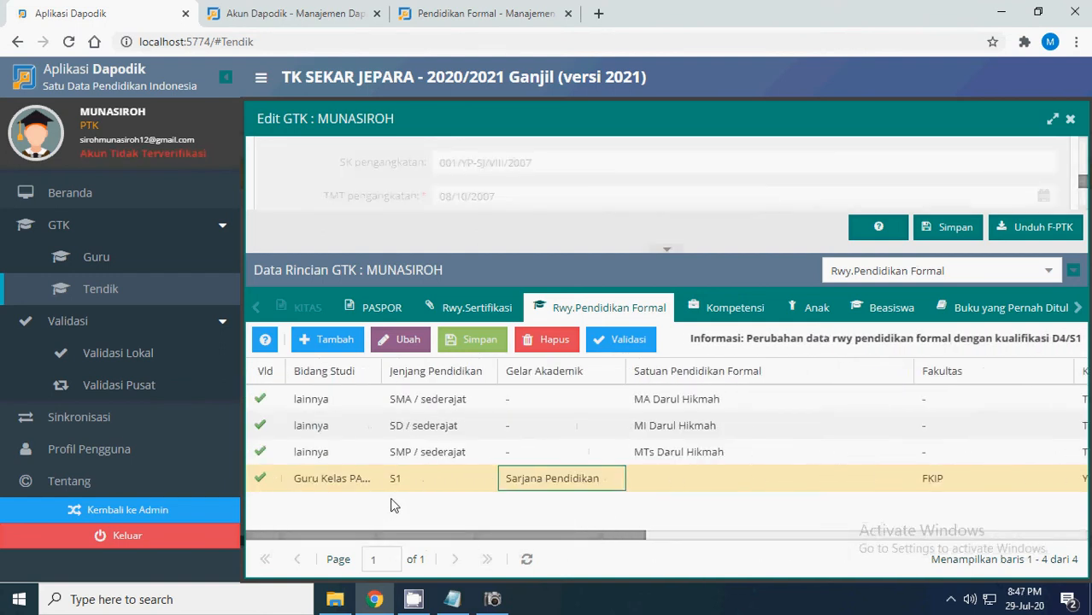
left_click(248, 13)
left_click(492, 13)
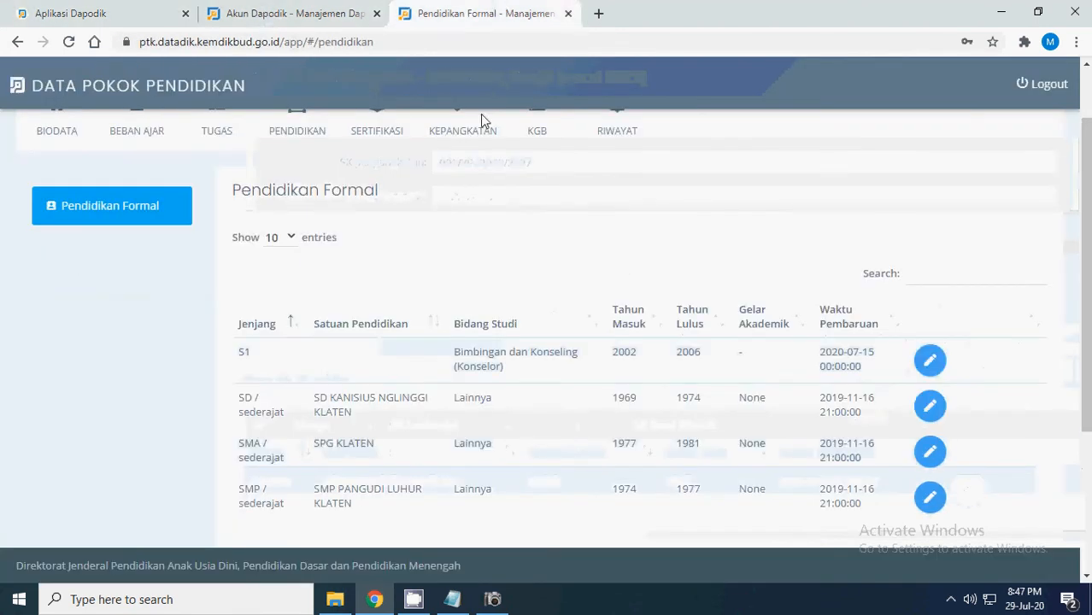
left_click(63, 10)
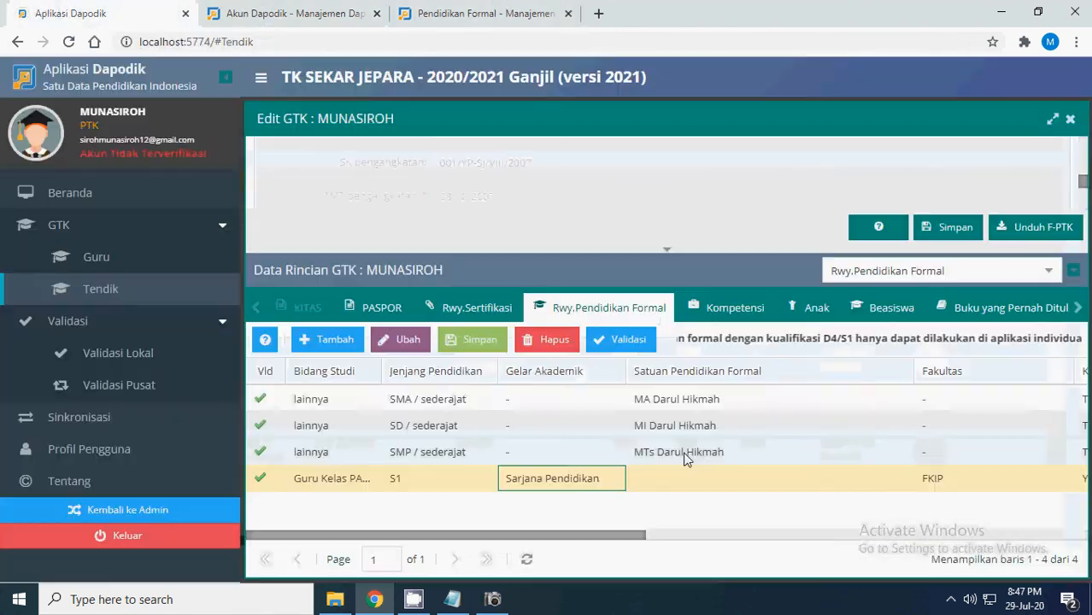
left_click_drag(517, 537, 391, 539)
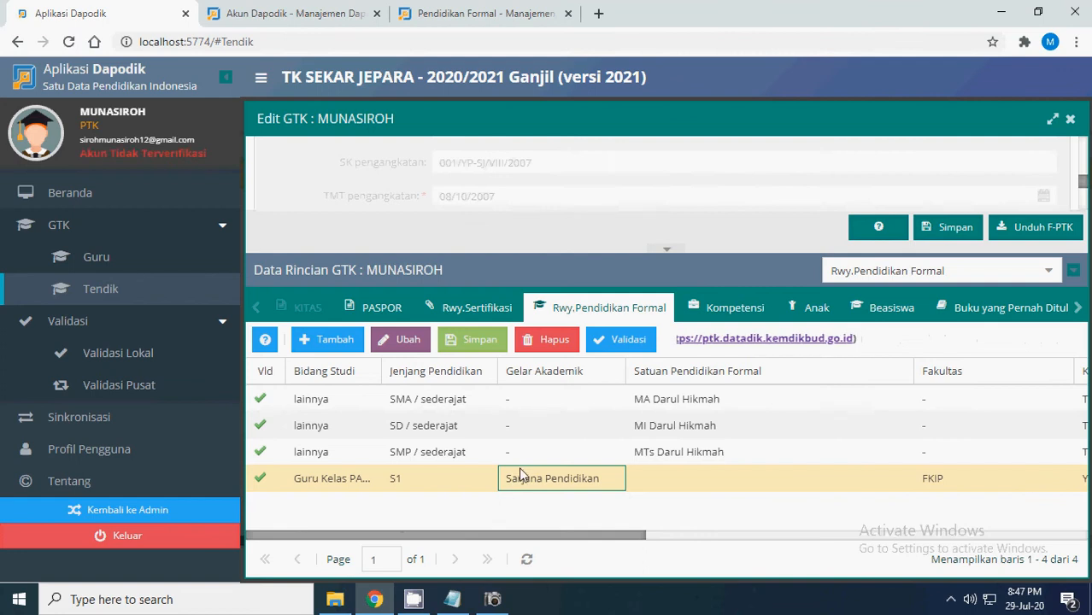
left_click_drag(534, 538, 654, 541)
left_click_drag(725, 545, 633, 533)
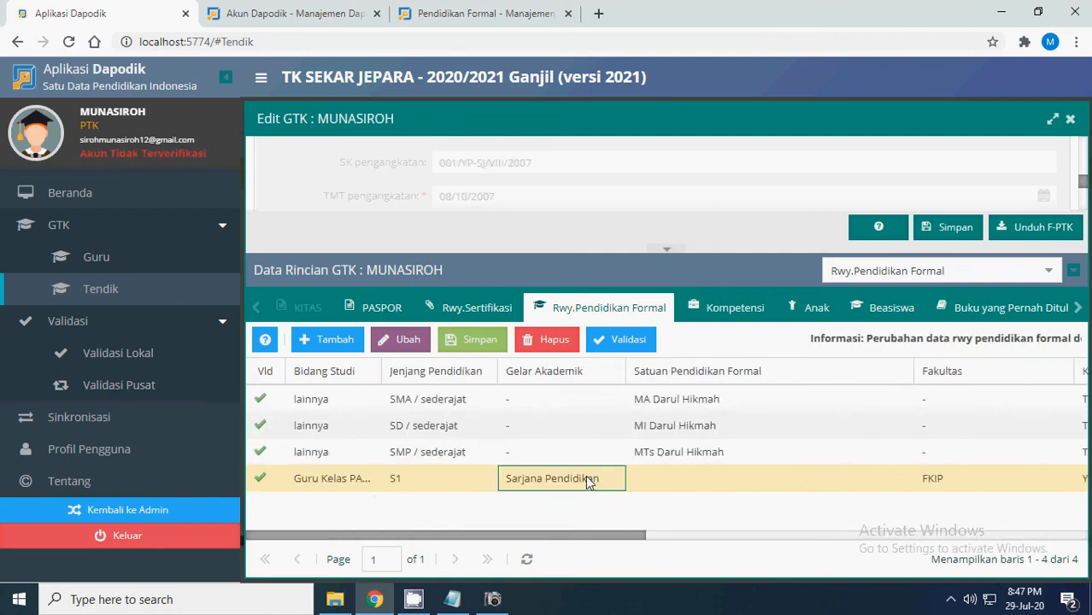
- Try changing the S1 record's school to 'Universitas', save, and acknowledge the refusal notice
left_click(692, 482)
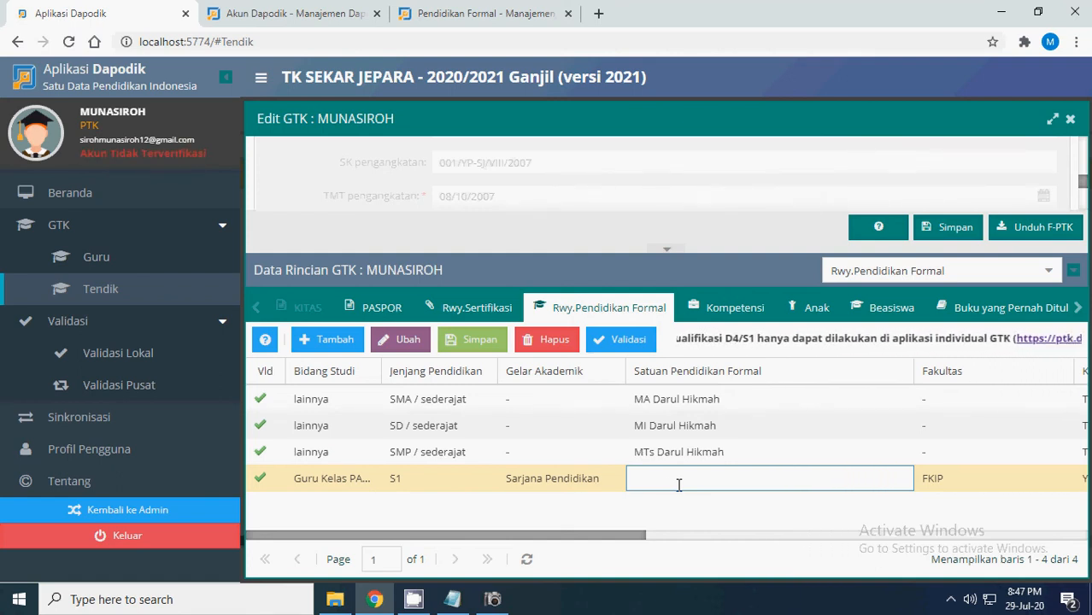
type("Universitas")
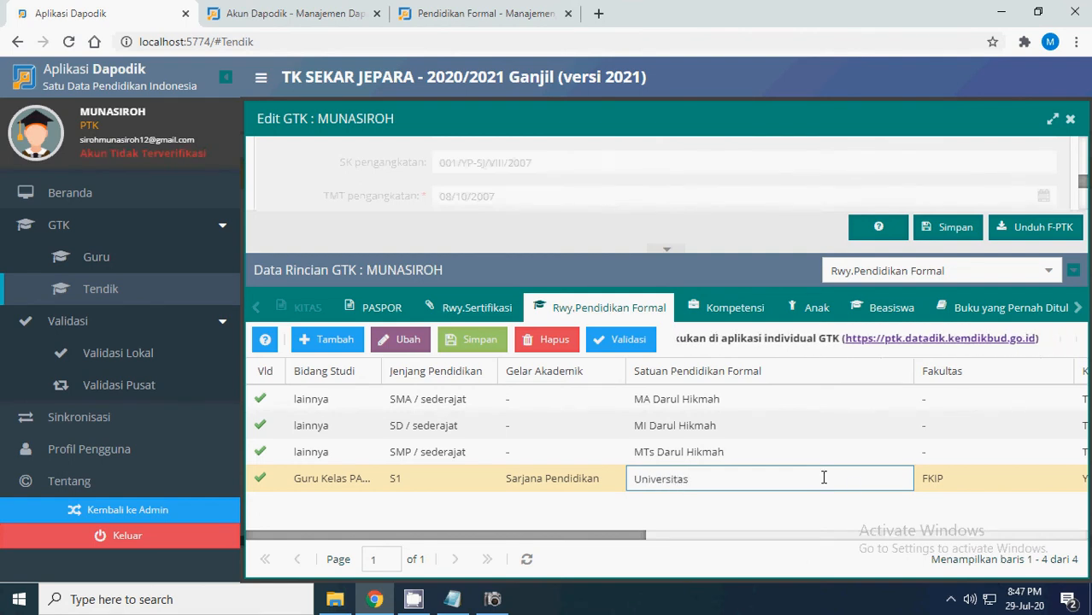
left_click(951, 481)
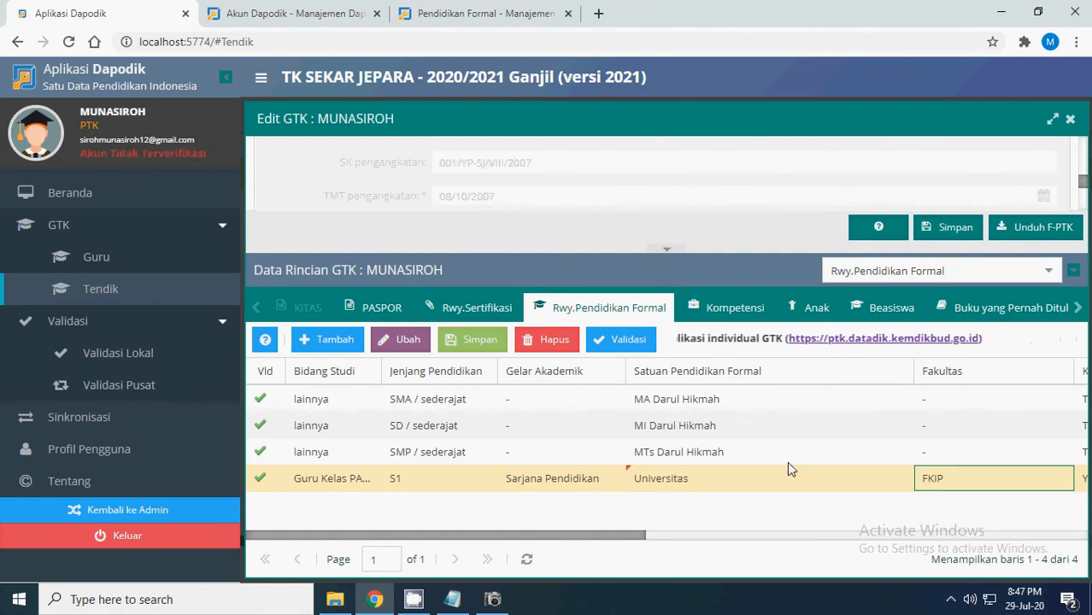
left_click(479, 344)
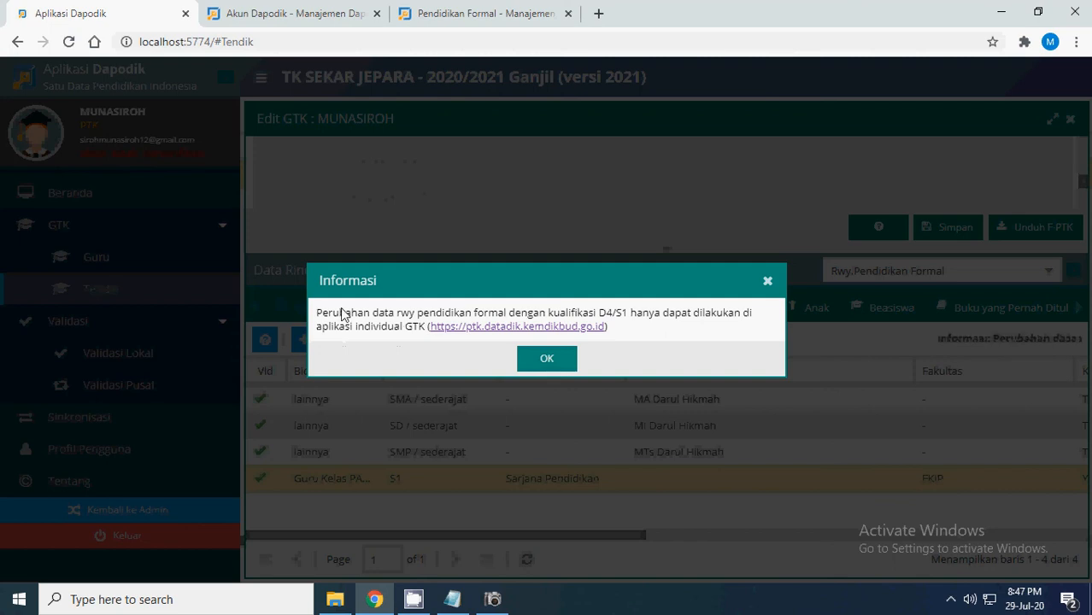
left_click(547, 363)
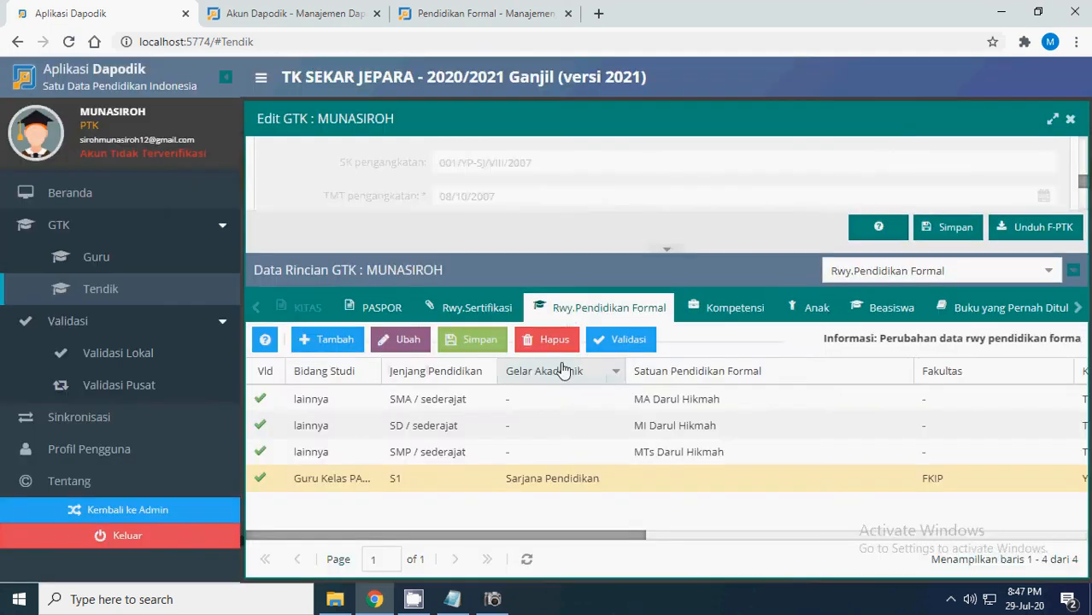
- Correct the SMA record's school name to MA Darul Hikmah Menganti and save it
left_click(702, 451)
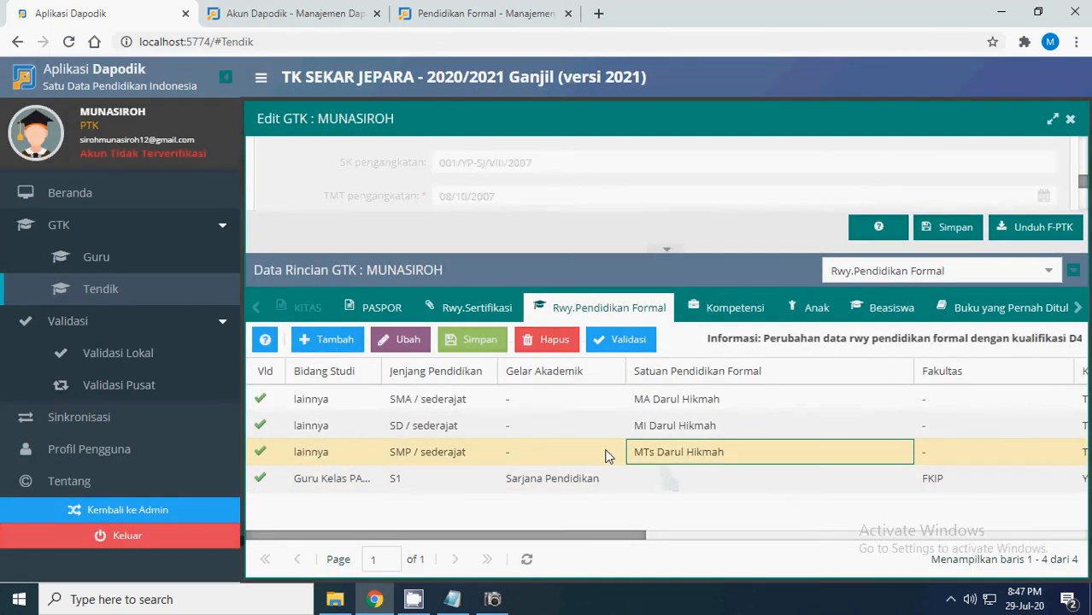
double_click(650, 402)
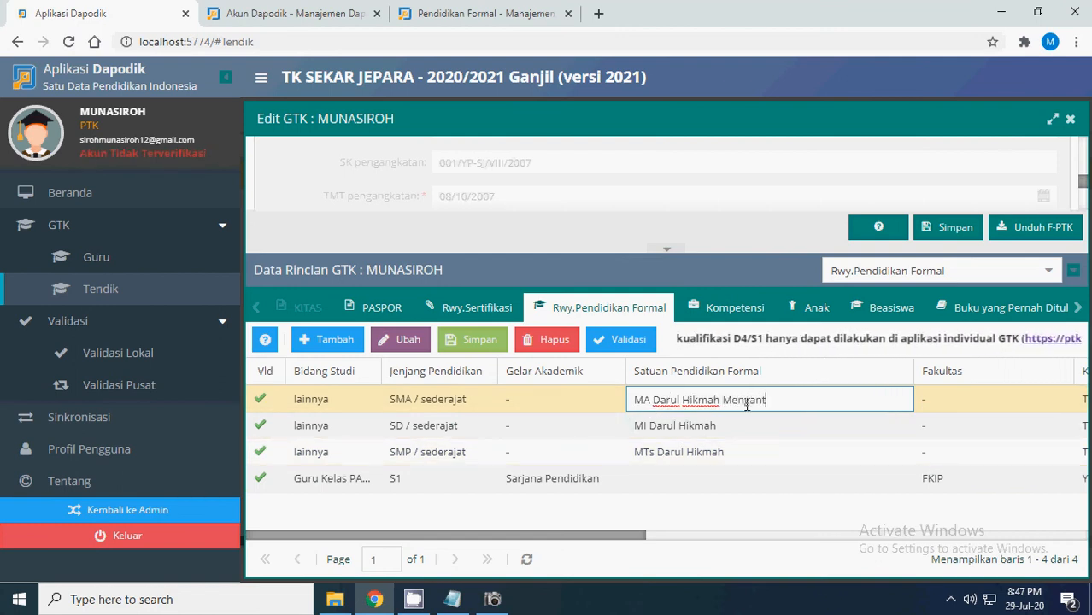
type("i")
left_click(581, 408)
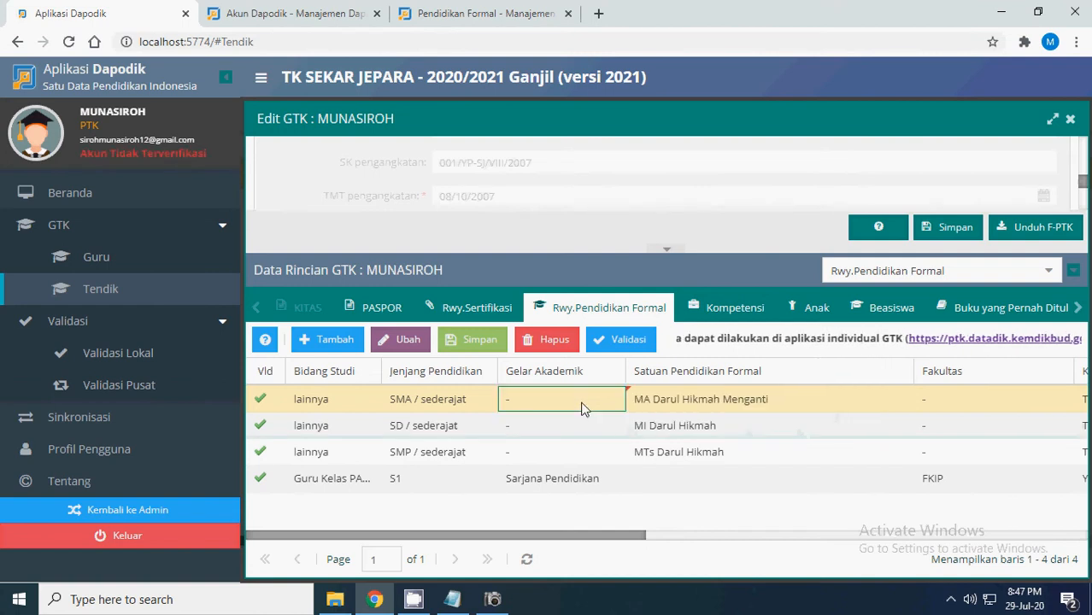
left_click(477, 342)
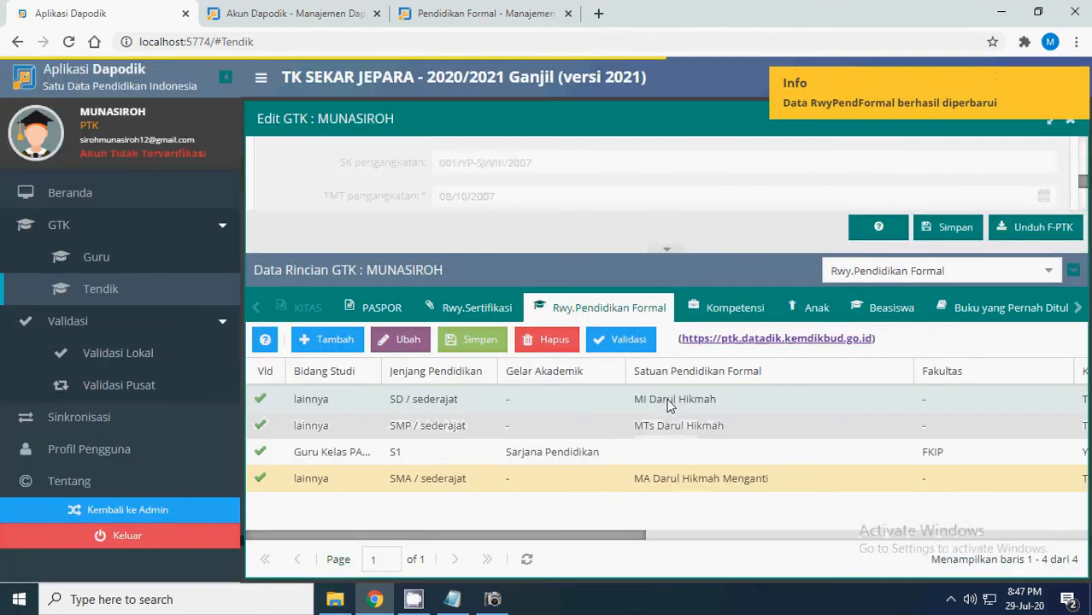
- Review the SD, SMP, SMA and S1 records, then compare them with the portal's list
left_click(408, 400)
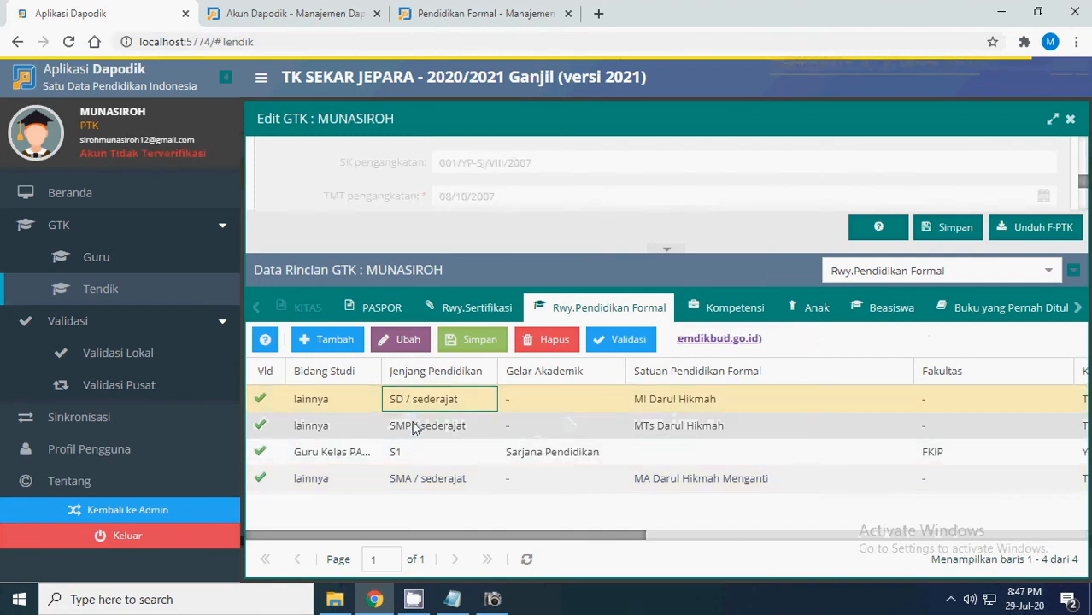
left_click(414, 427)
left_click(427, 482)
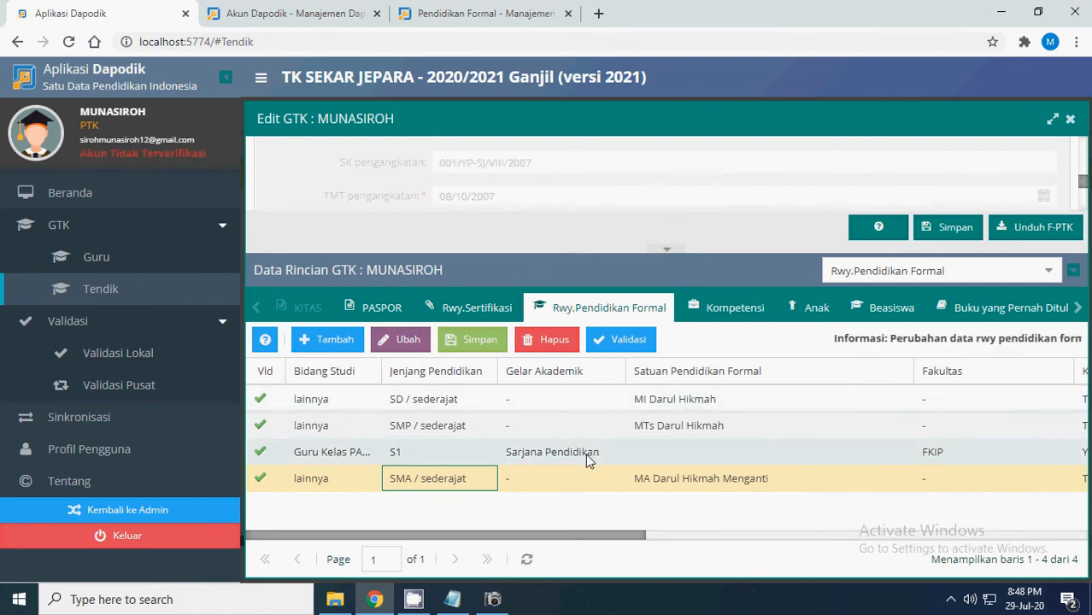
left_click(424, 459)
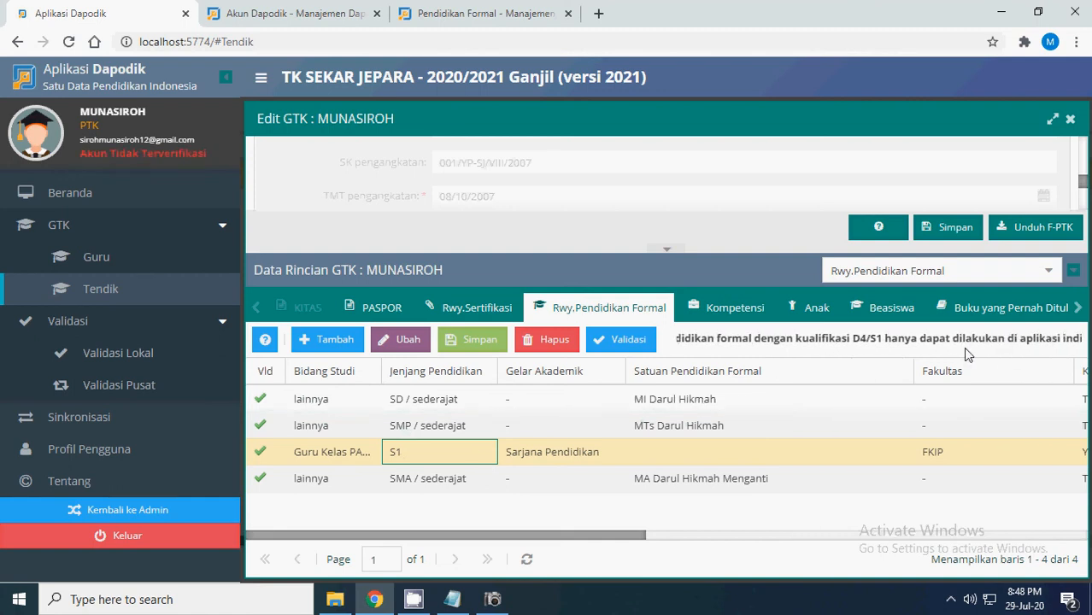
left_click(490, 16)
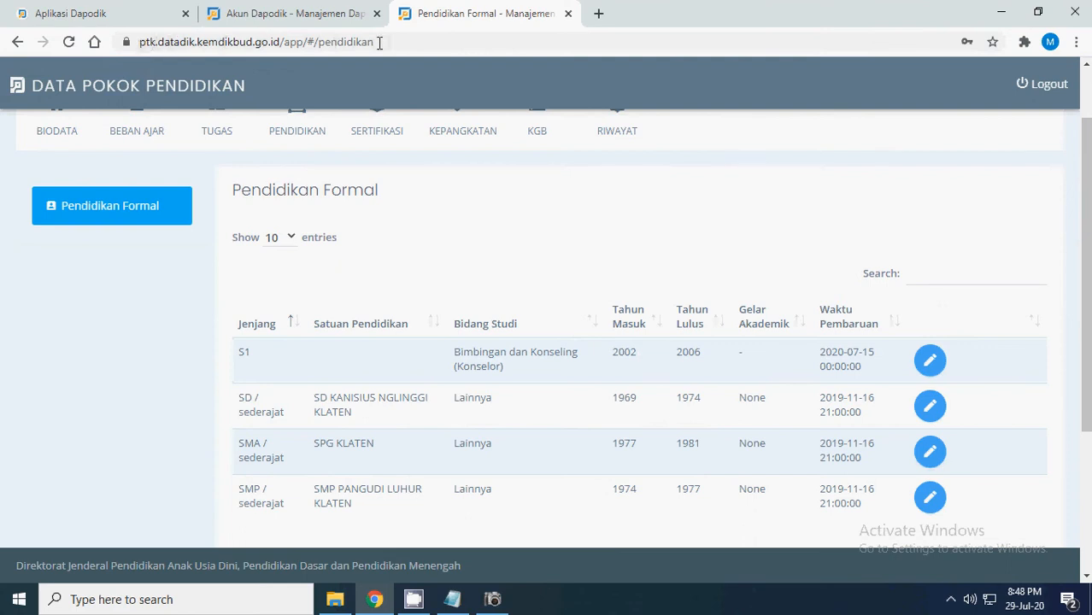
left_click(102, 16)
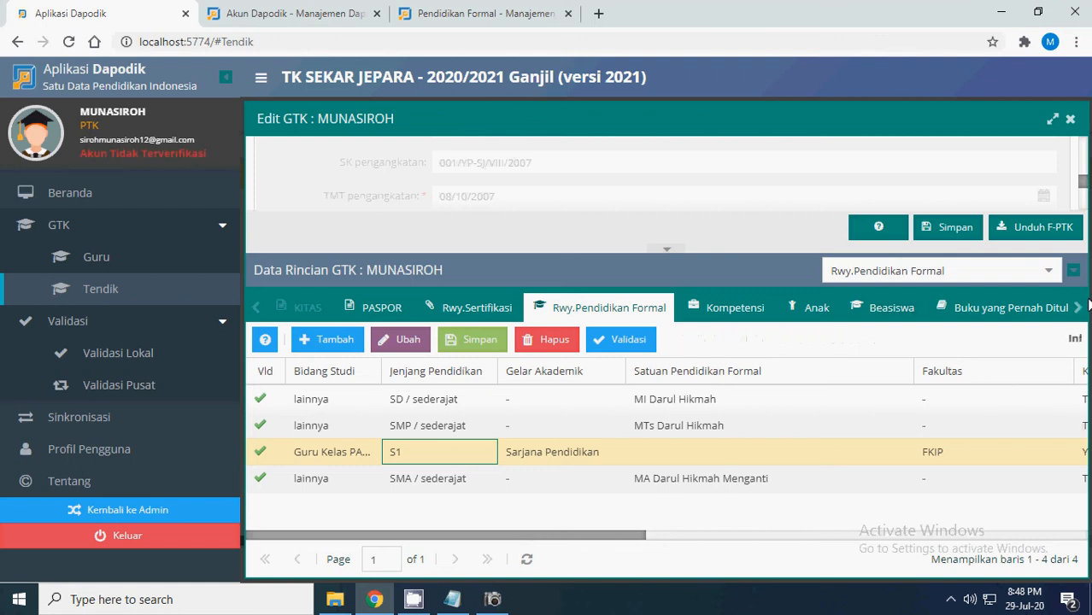
left_click(1077, 309)
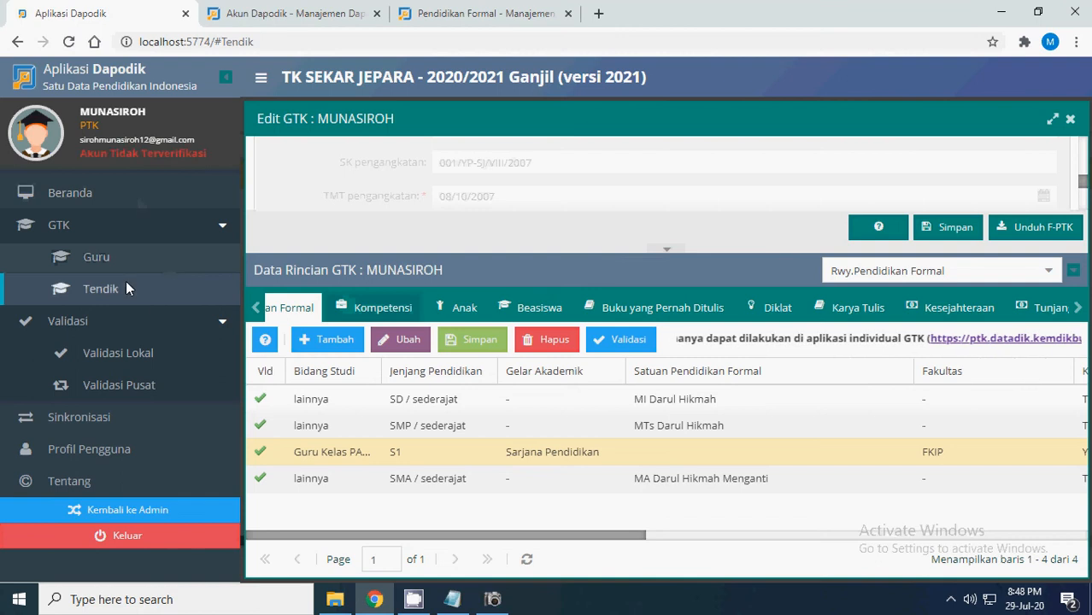
- Run Validasi Lokal for every category from Sarpras through Referensi
left_click(113, 362)
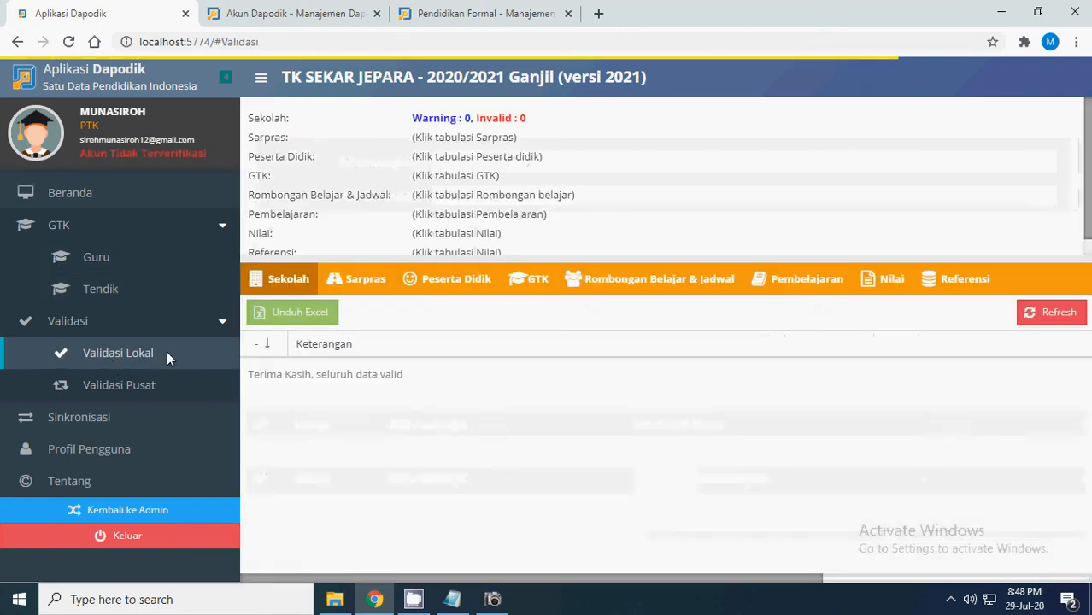
left_click(366, 285)
left_click(437, 289)
left_click(532, 288)
left_click(616, 287)
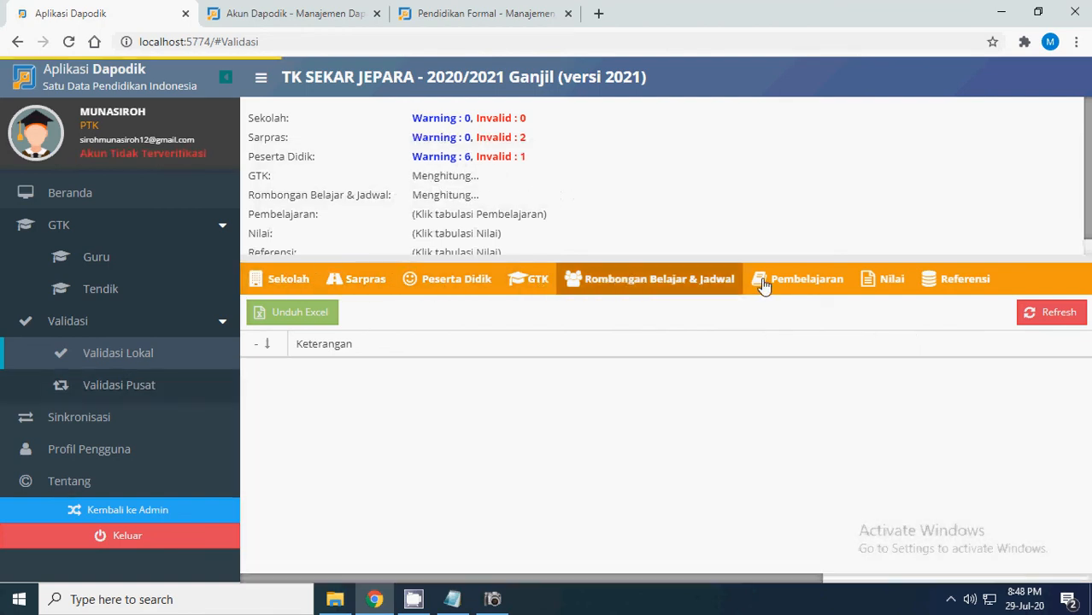
left_click(808, 283)
left_click(861, 282)
left_click(937, 287)
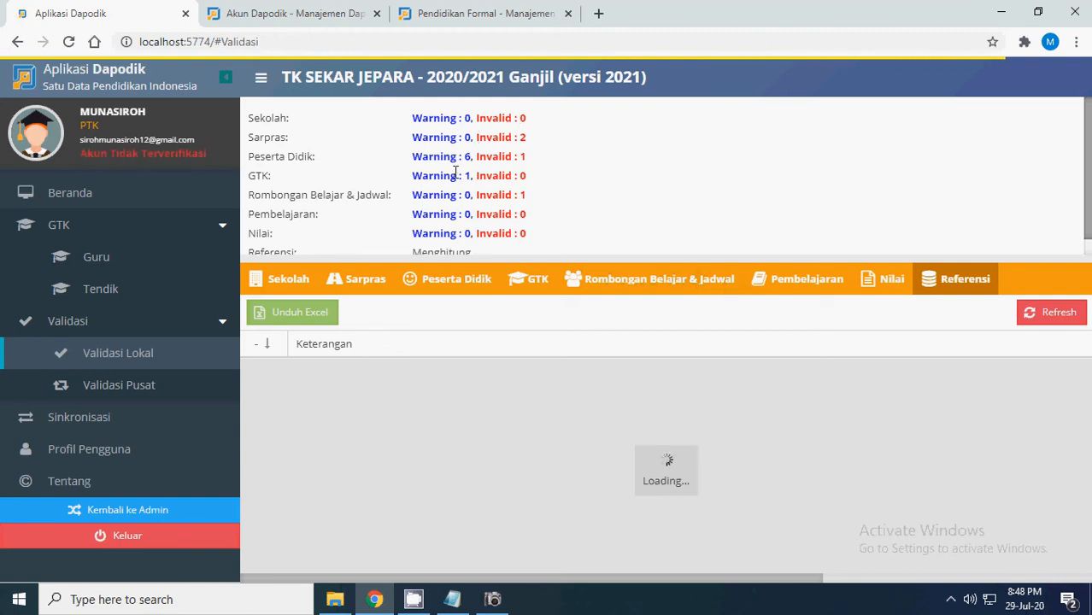
- Review the warning and invalid counts shown for each validated category
scroll(543, 212, "down", 1)
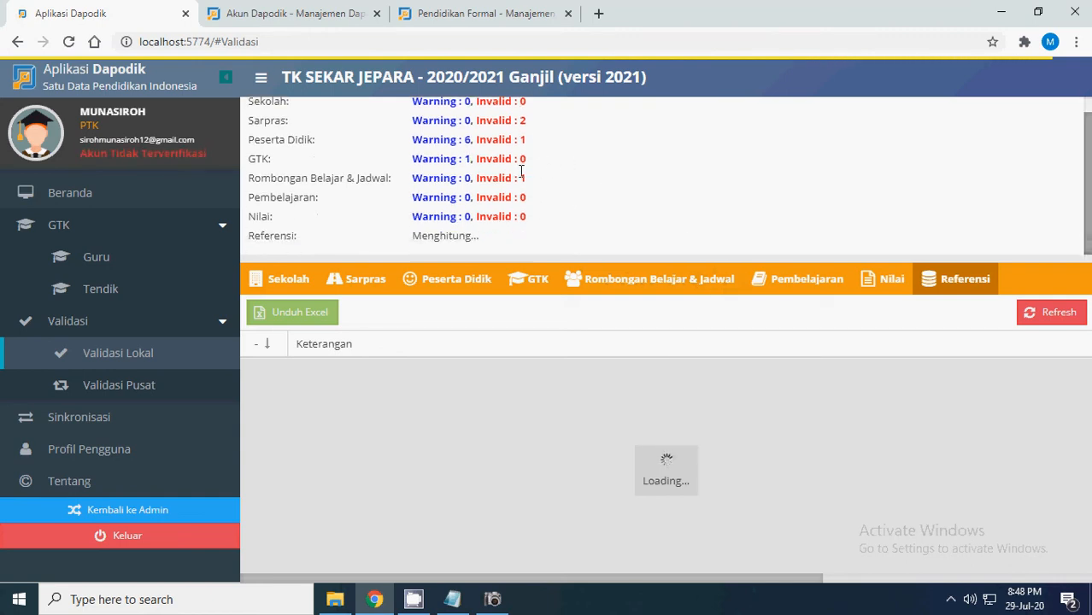
scroll(523, 167, "up", 1)
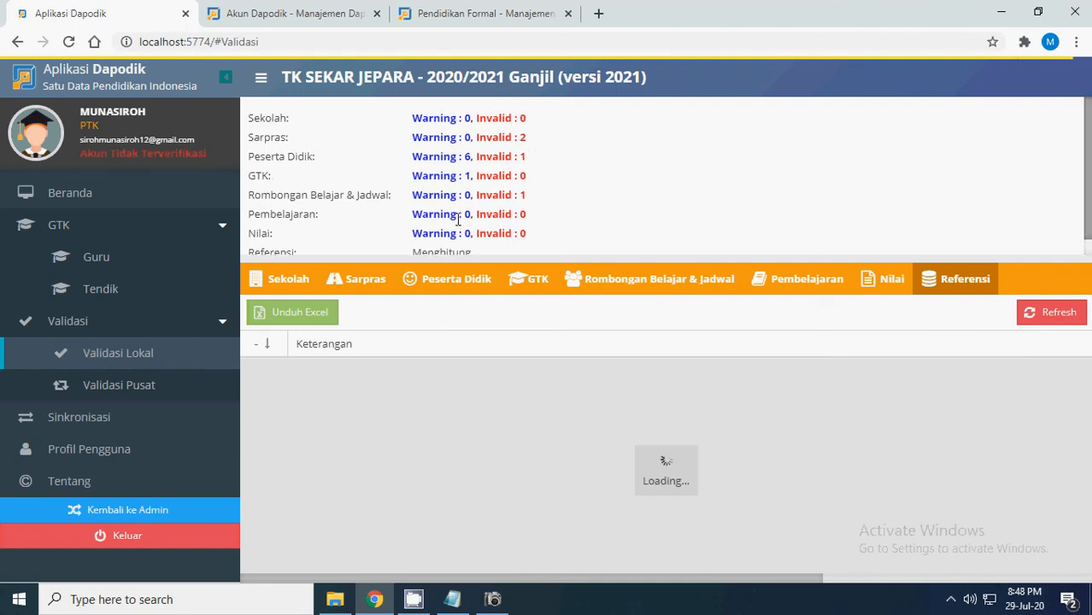
scroll(481, 221, "down", 1)
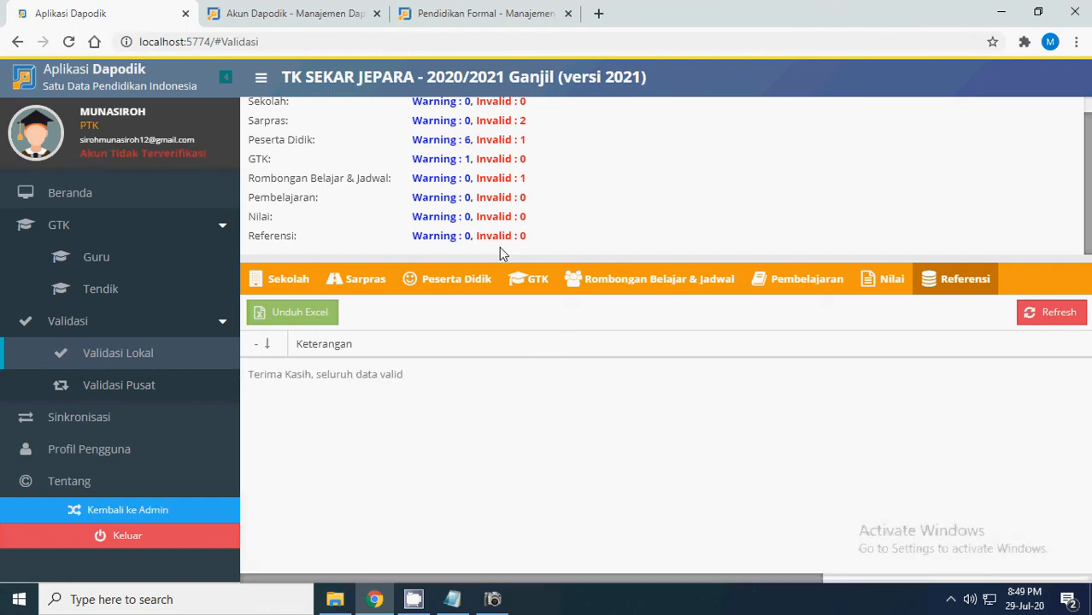
scroll(560, 184, "up", 1)
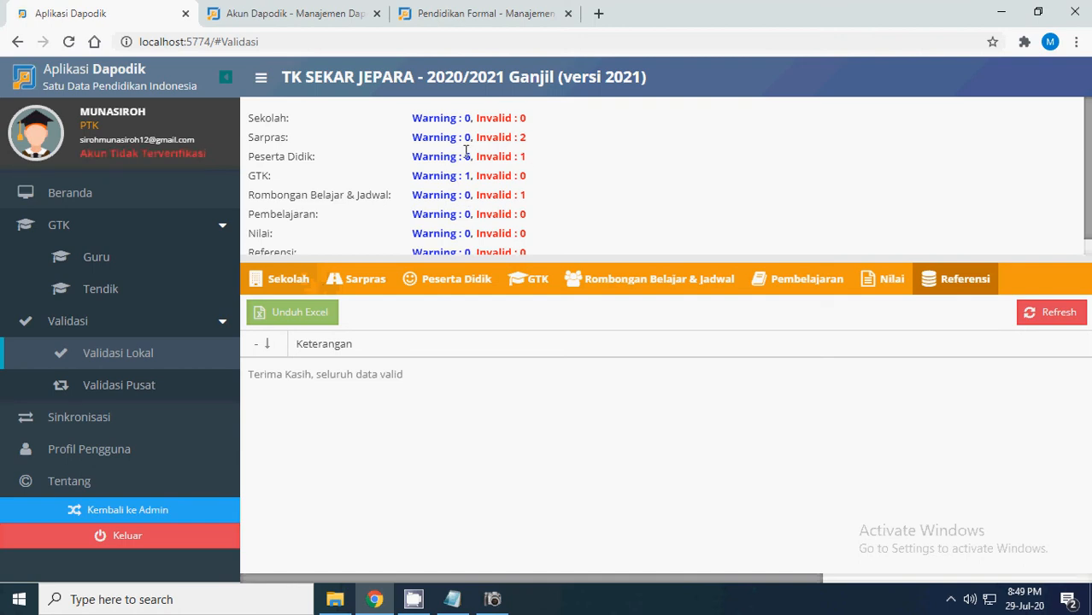
scroll(468, 162, "down", 1)
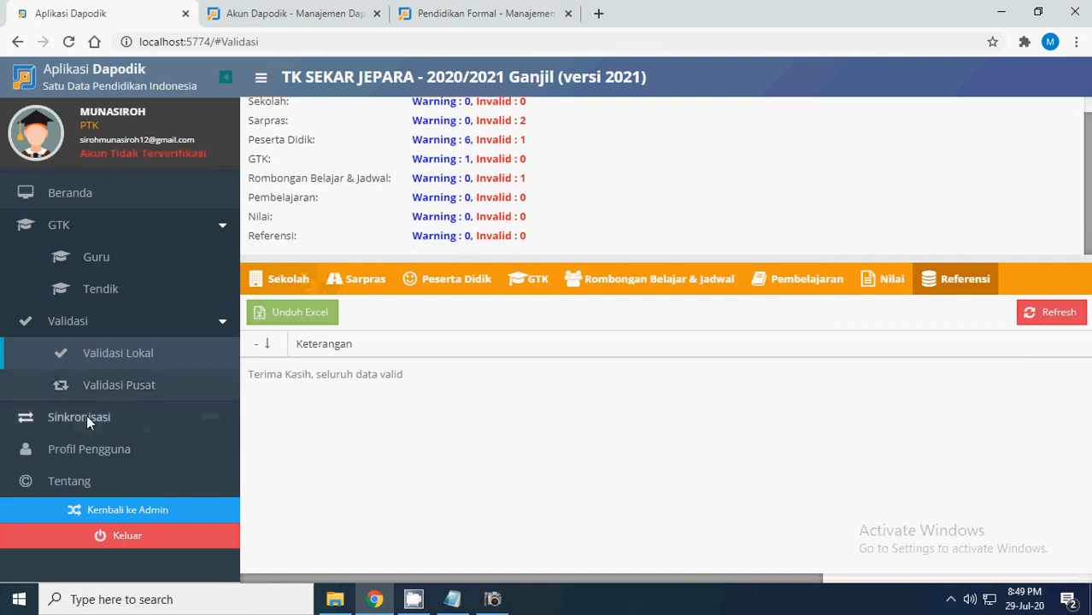
scroll(560, 225, "up", 1)
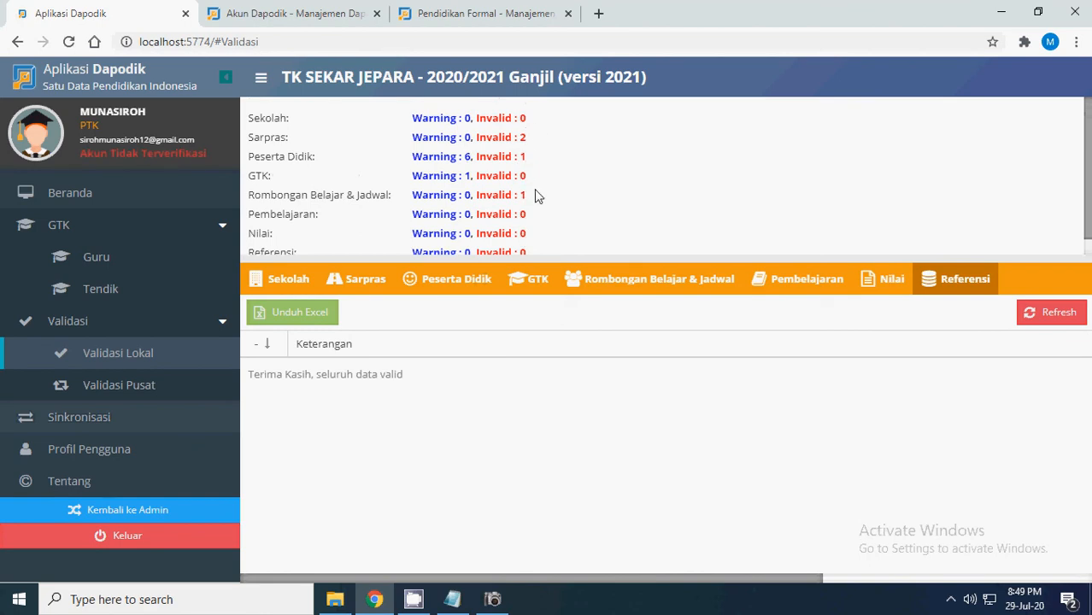
scroll(534, 196, "down", 1)
- Open the Sinkronisasi page showing the notice about 4 invalid and 7 warning entries
left_click(70, 423)
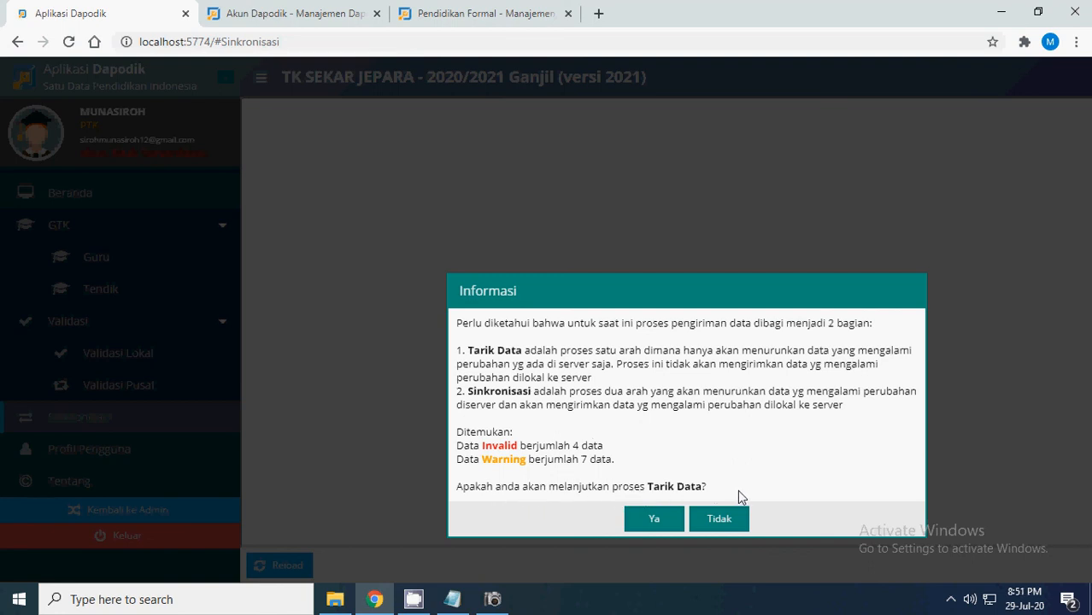
- Accept the Tarik Data notice and review the CONNECTED status and last sync of 20 Juli 2020 06:57
left_click(657, 522)
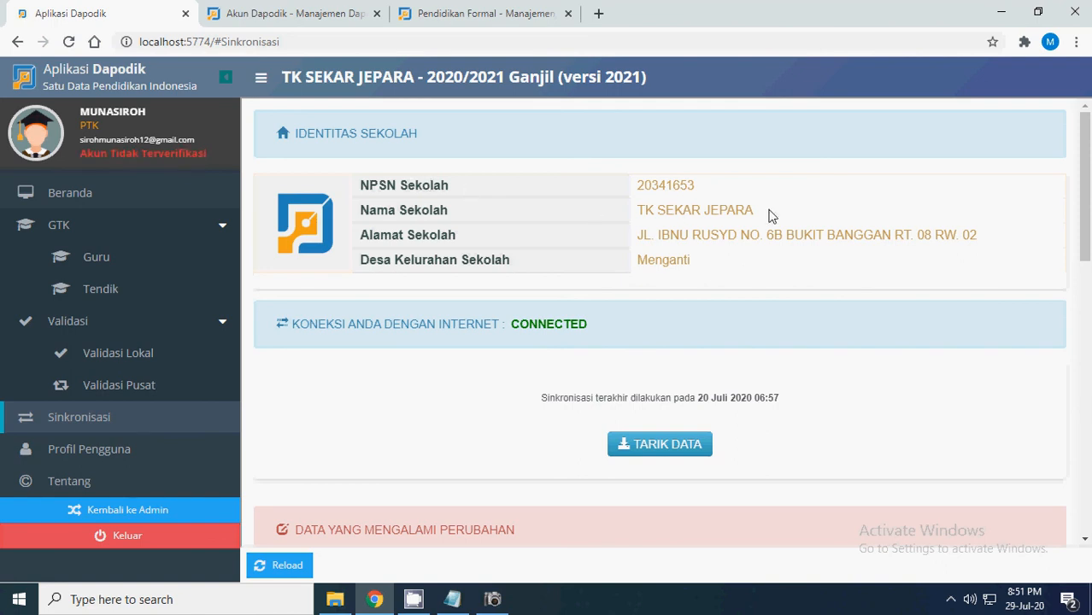
scroll(756, 282, "down", 1)
scroll(735, 351, "down", 1)
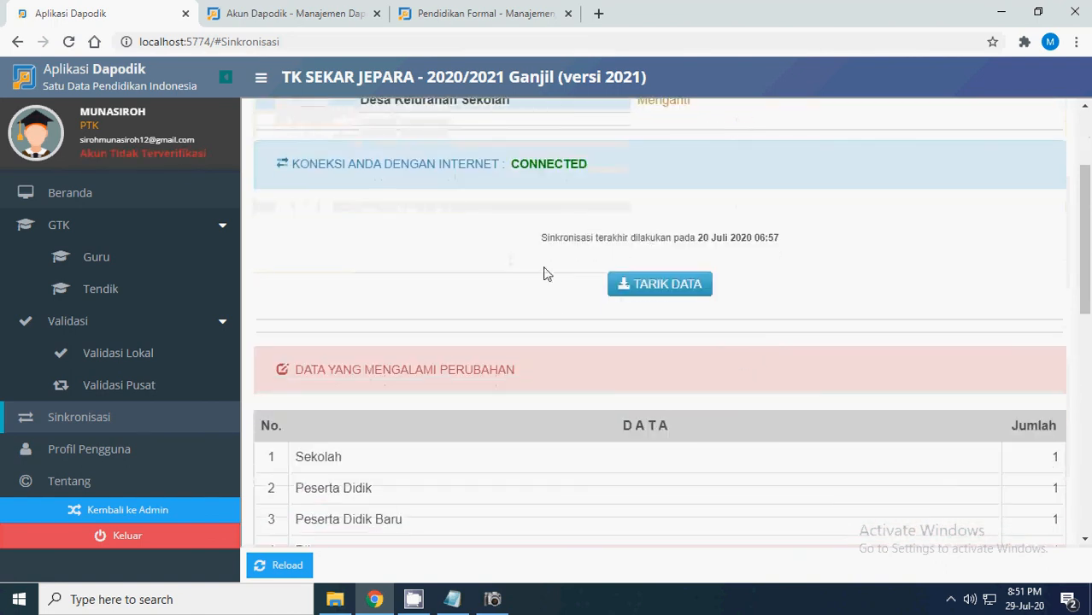
scroll(663, 311, "up", 1)
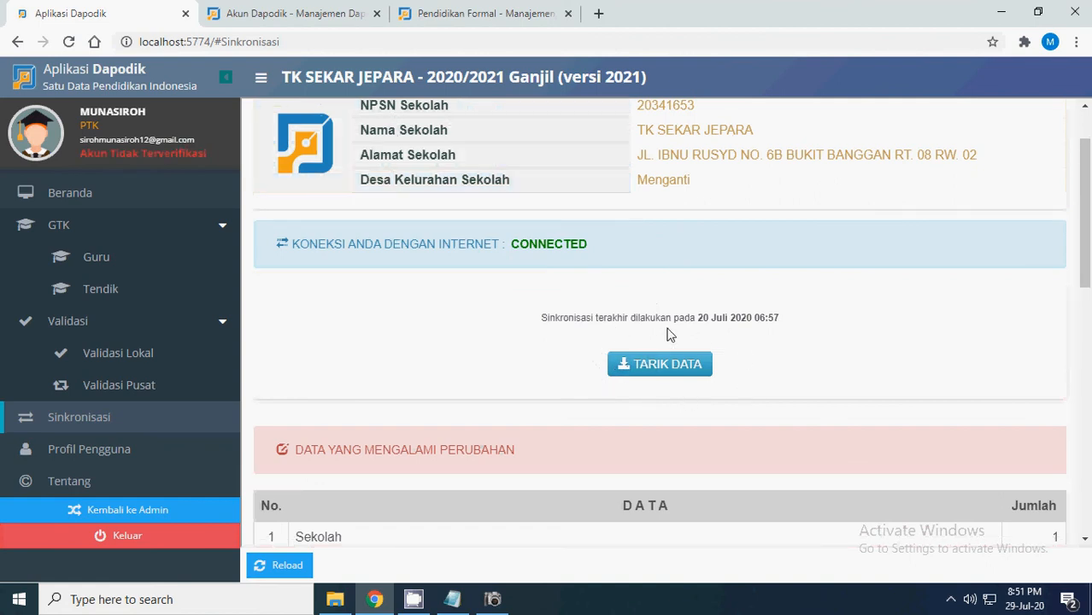
scroll(742, 346, "up", 1)
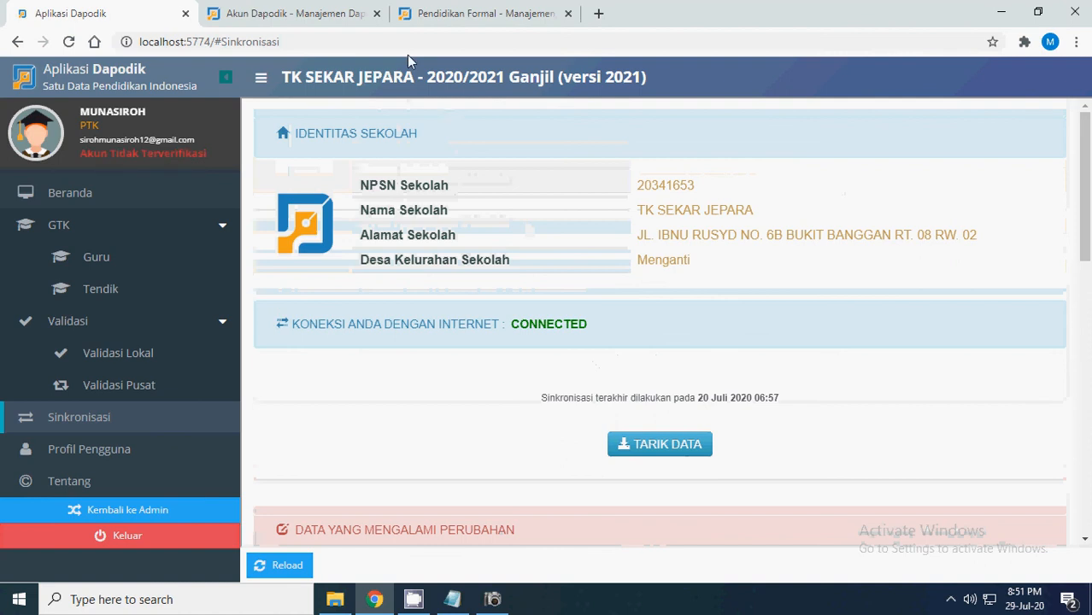
left_click(295, 15)
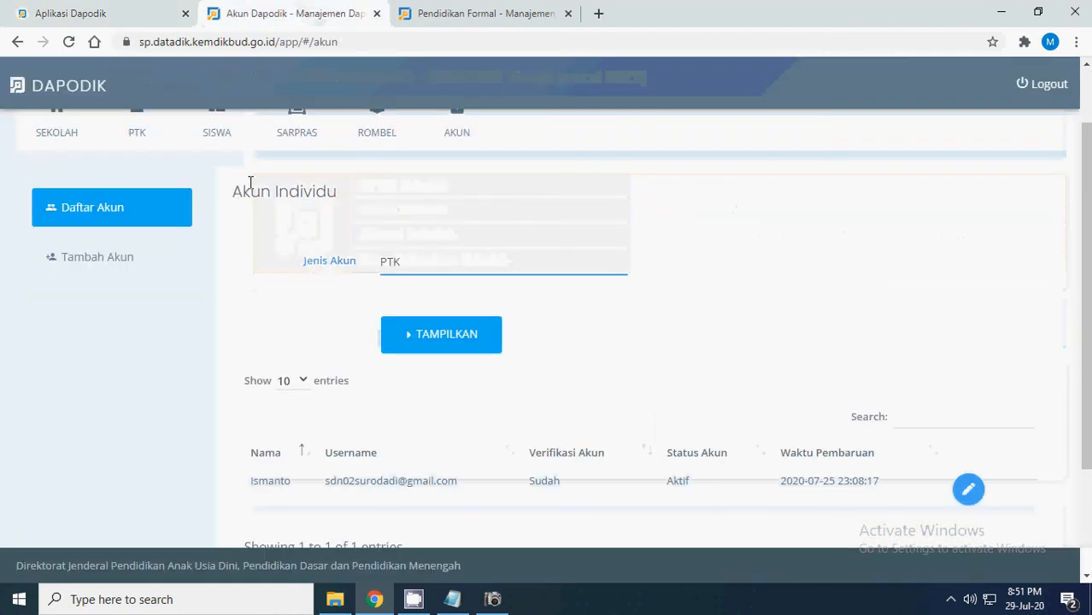
scroll(370, 265, "up", 1)
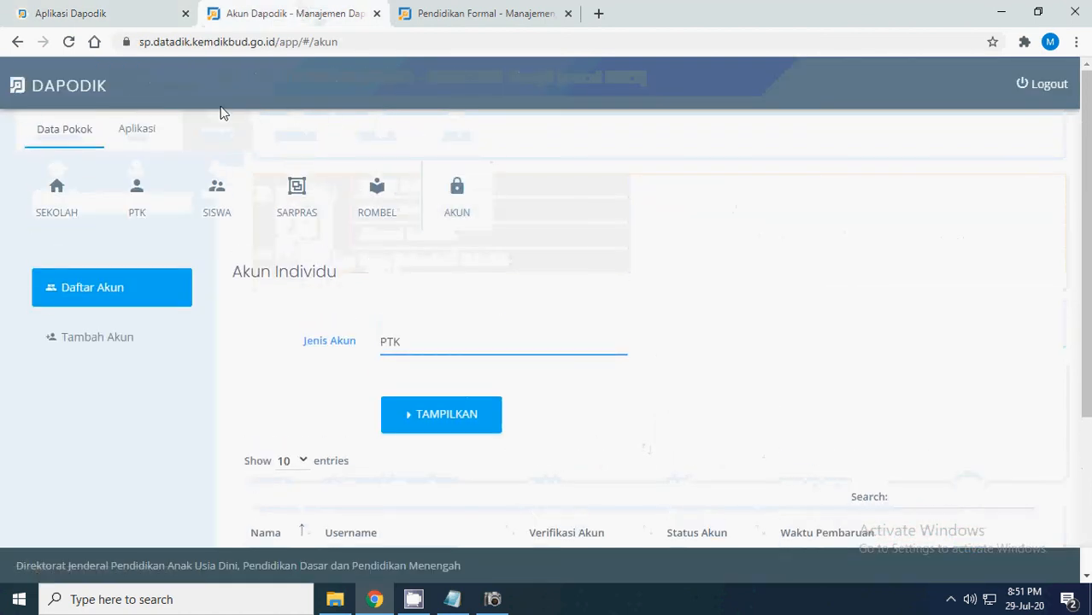
scroll(512, 376, "down", 2)
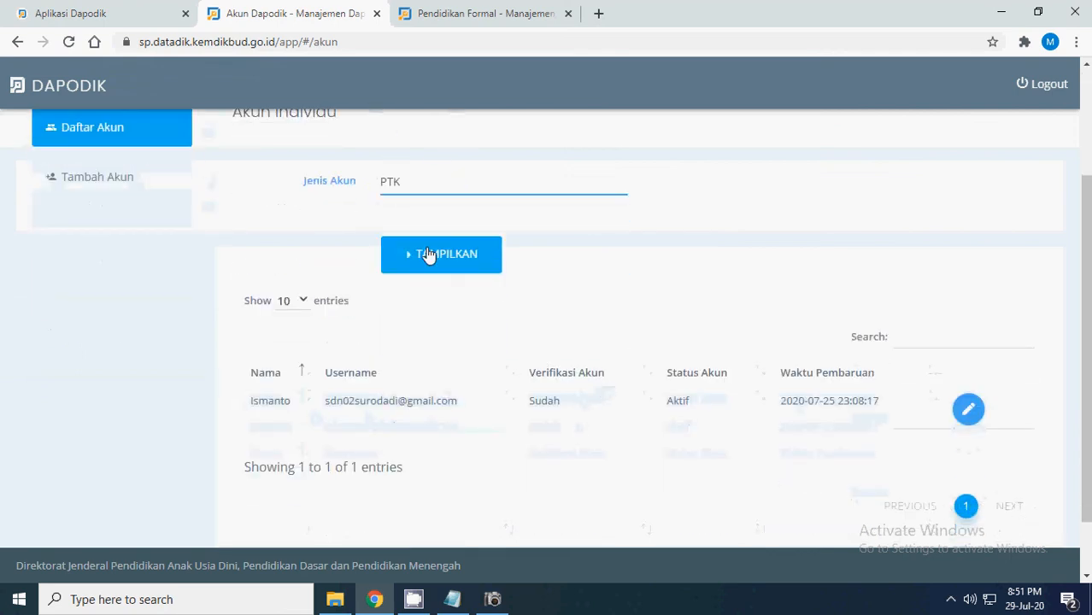
scroll(453, 192, "up", 2)
left_click(470, 13)
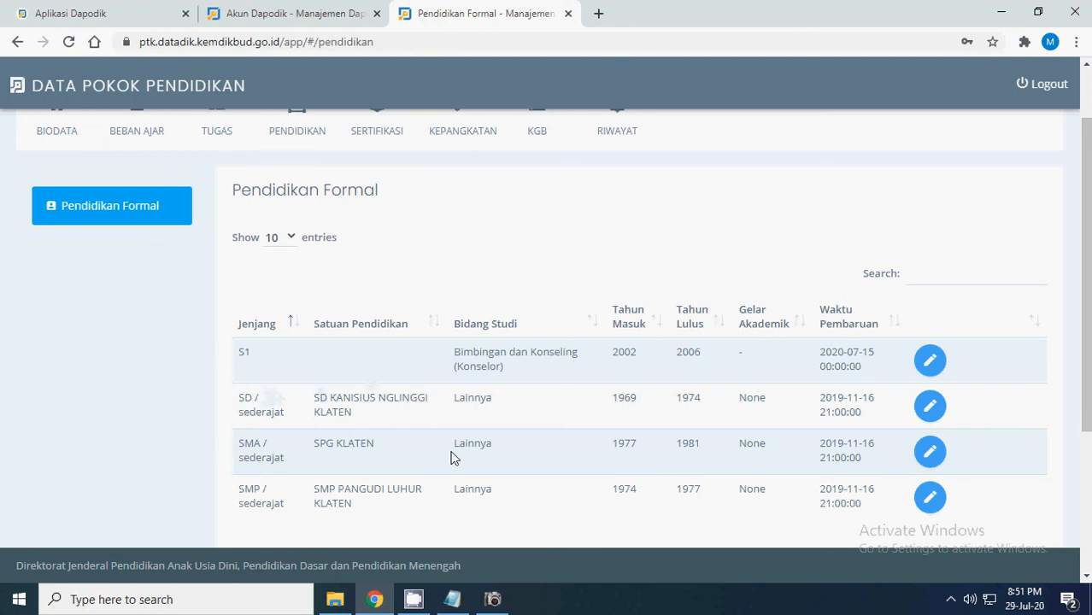
left_click(117, 10)
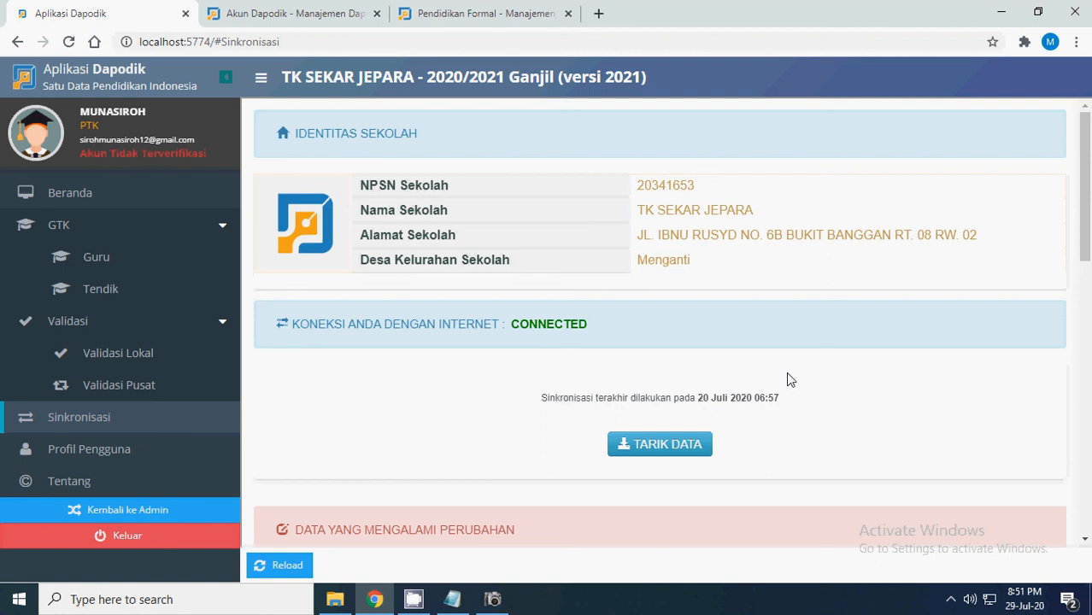
scroll(788, 374, "down", 5)
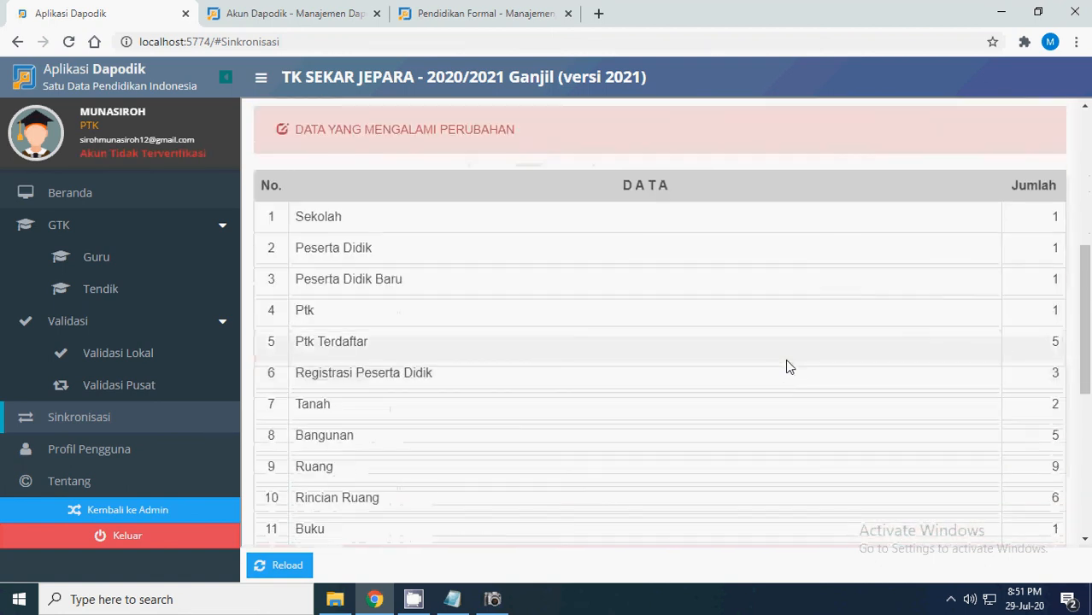
scroll(515, 371, "down", 5)
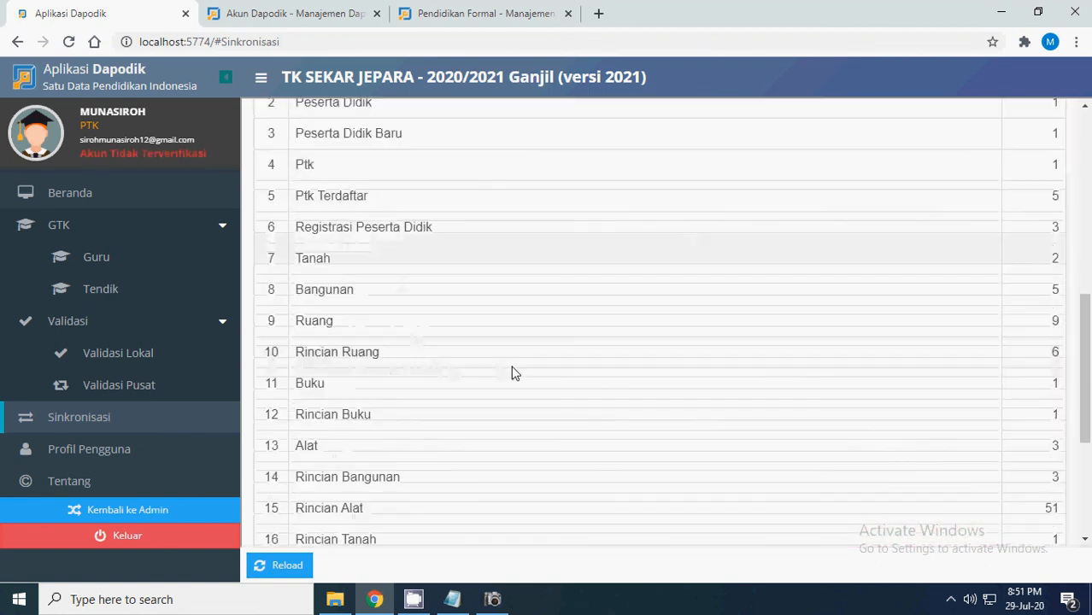
scroll(551, 379, "up", 10)
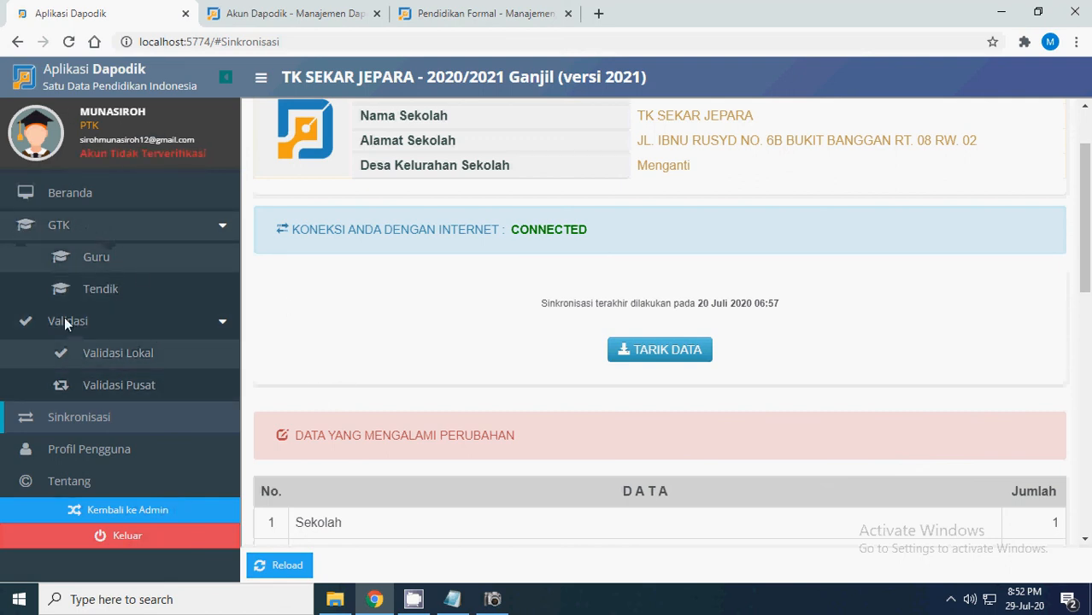
- Switch back to the admin account with the registration code and dismiss the version 2021 welcome notes
left_click(128, 513)
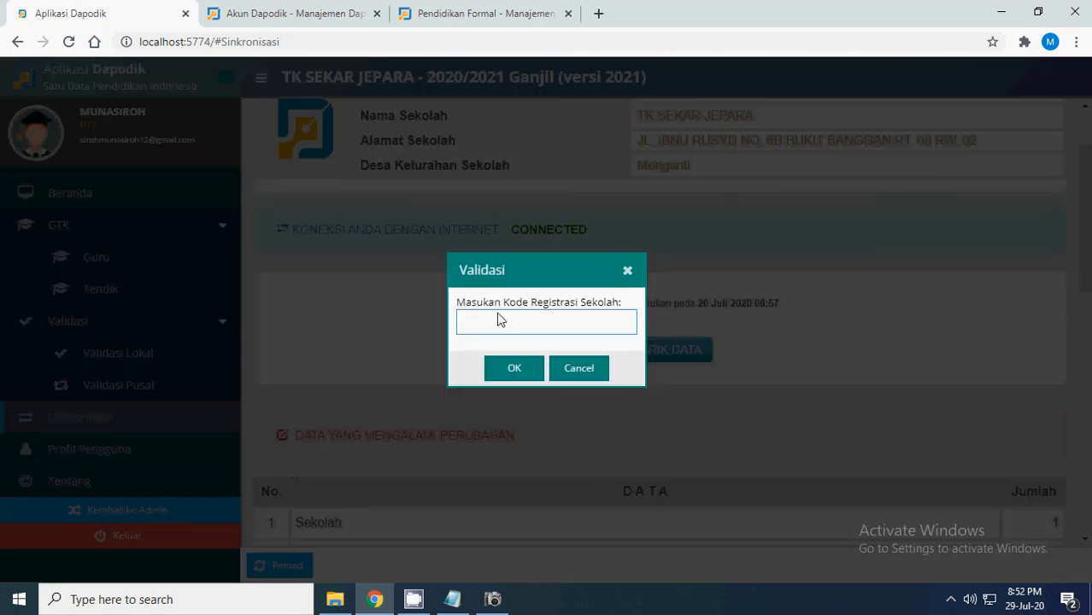
left_click(515, 370)
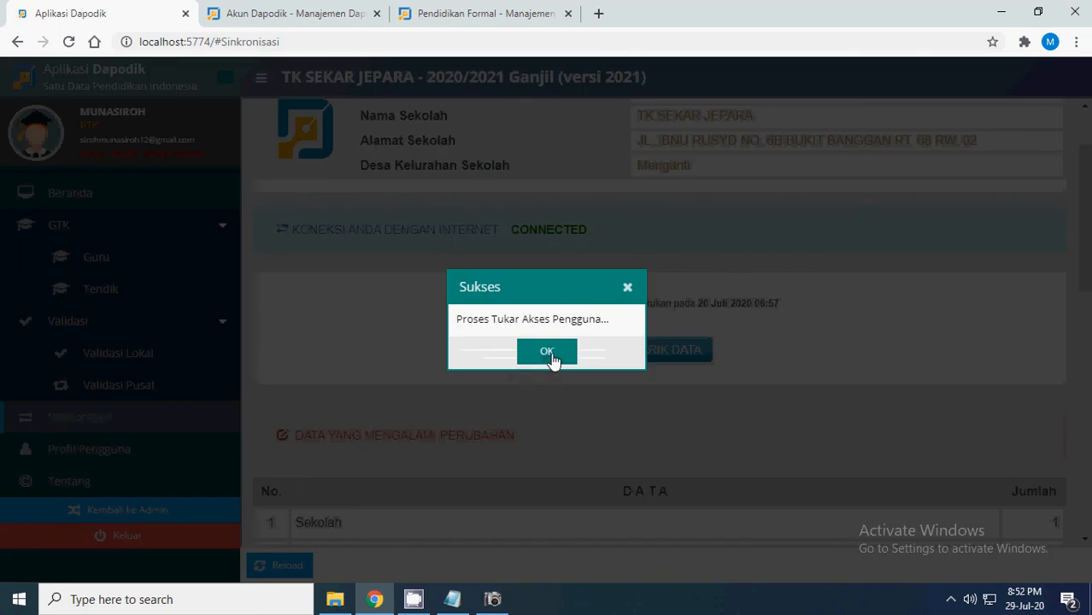
left_click(549, 353)
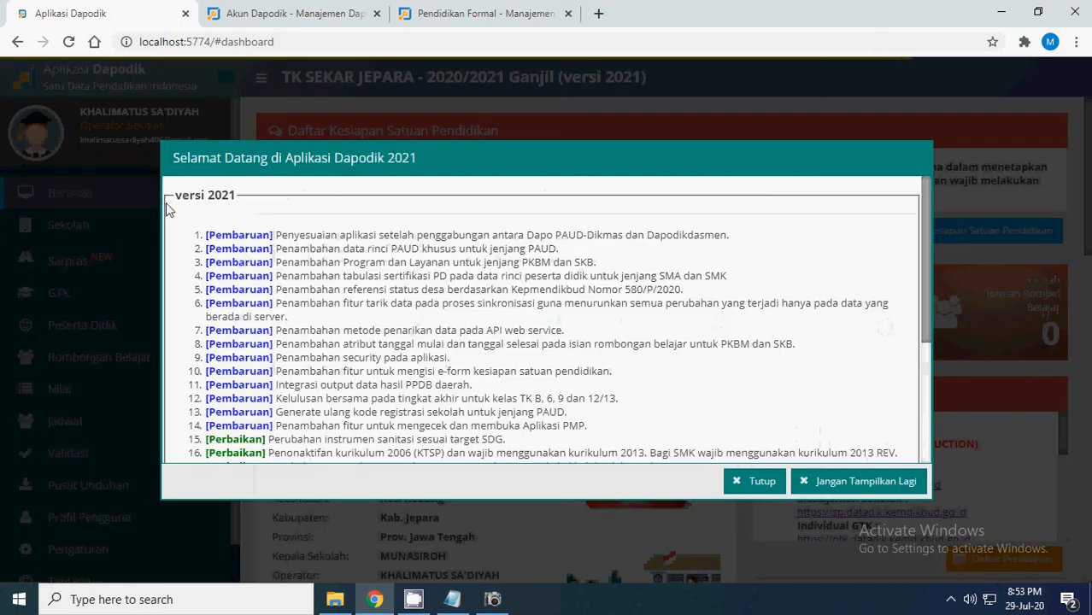
left_click(737, 481)
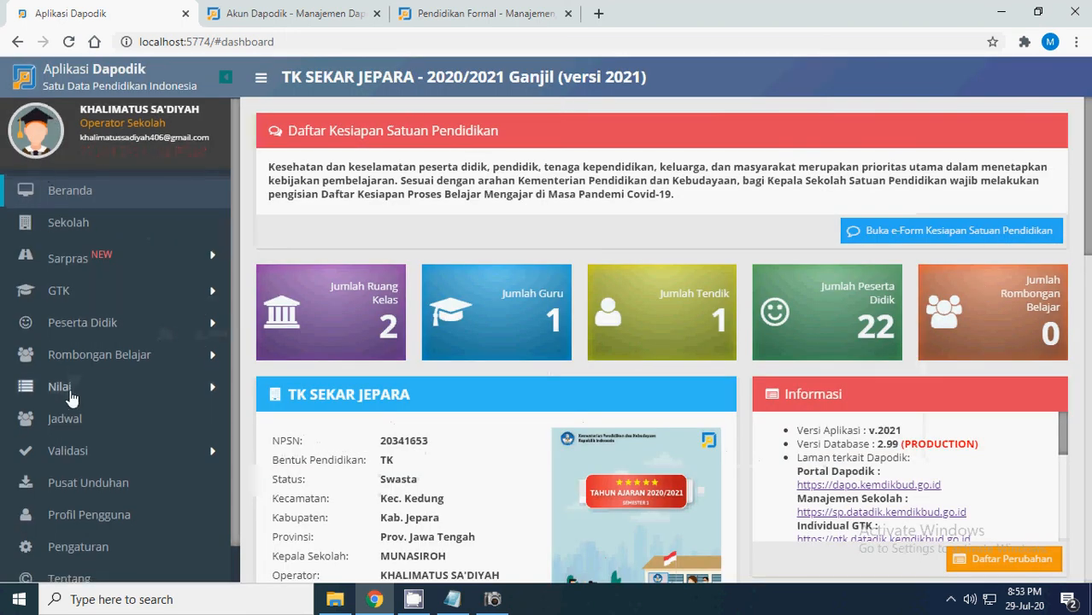
scroll(69, 392, "down", 1)
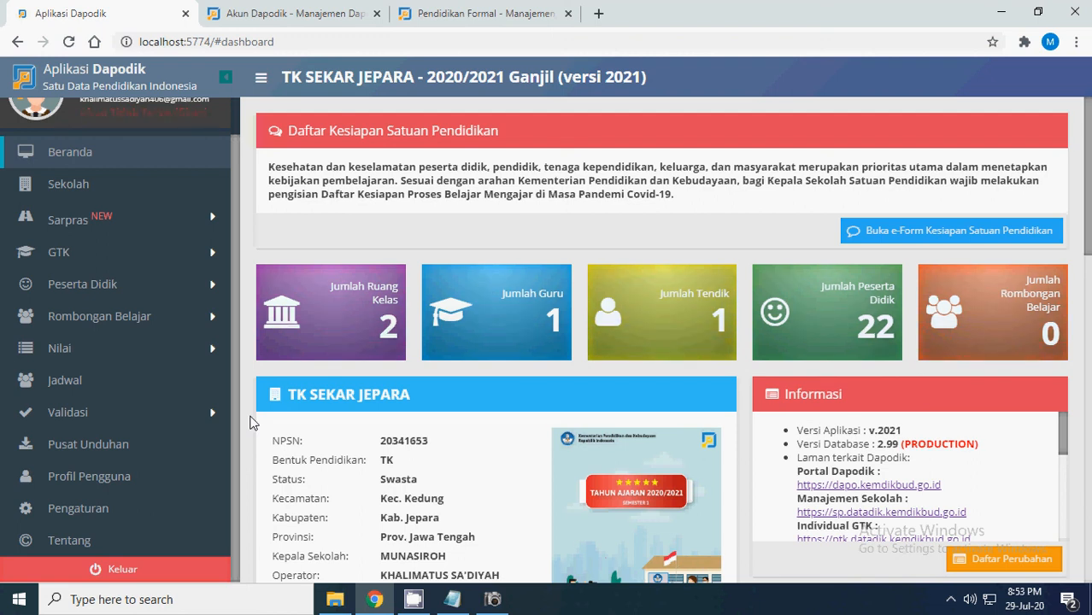
left_click(949, 601)
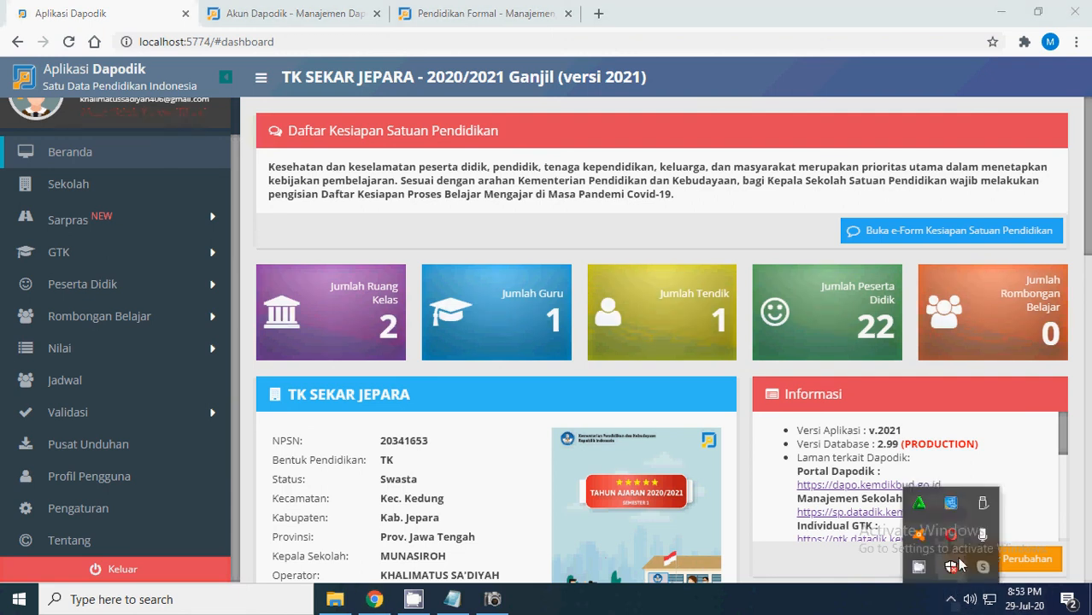